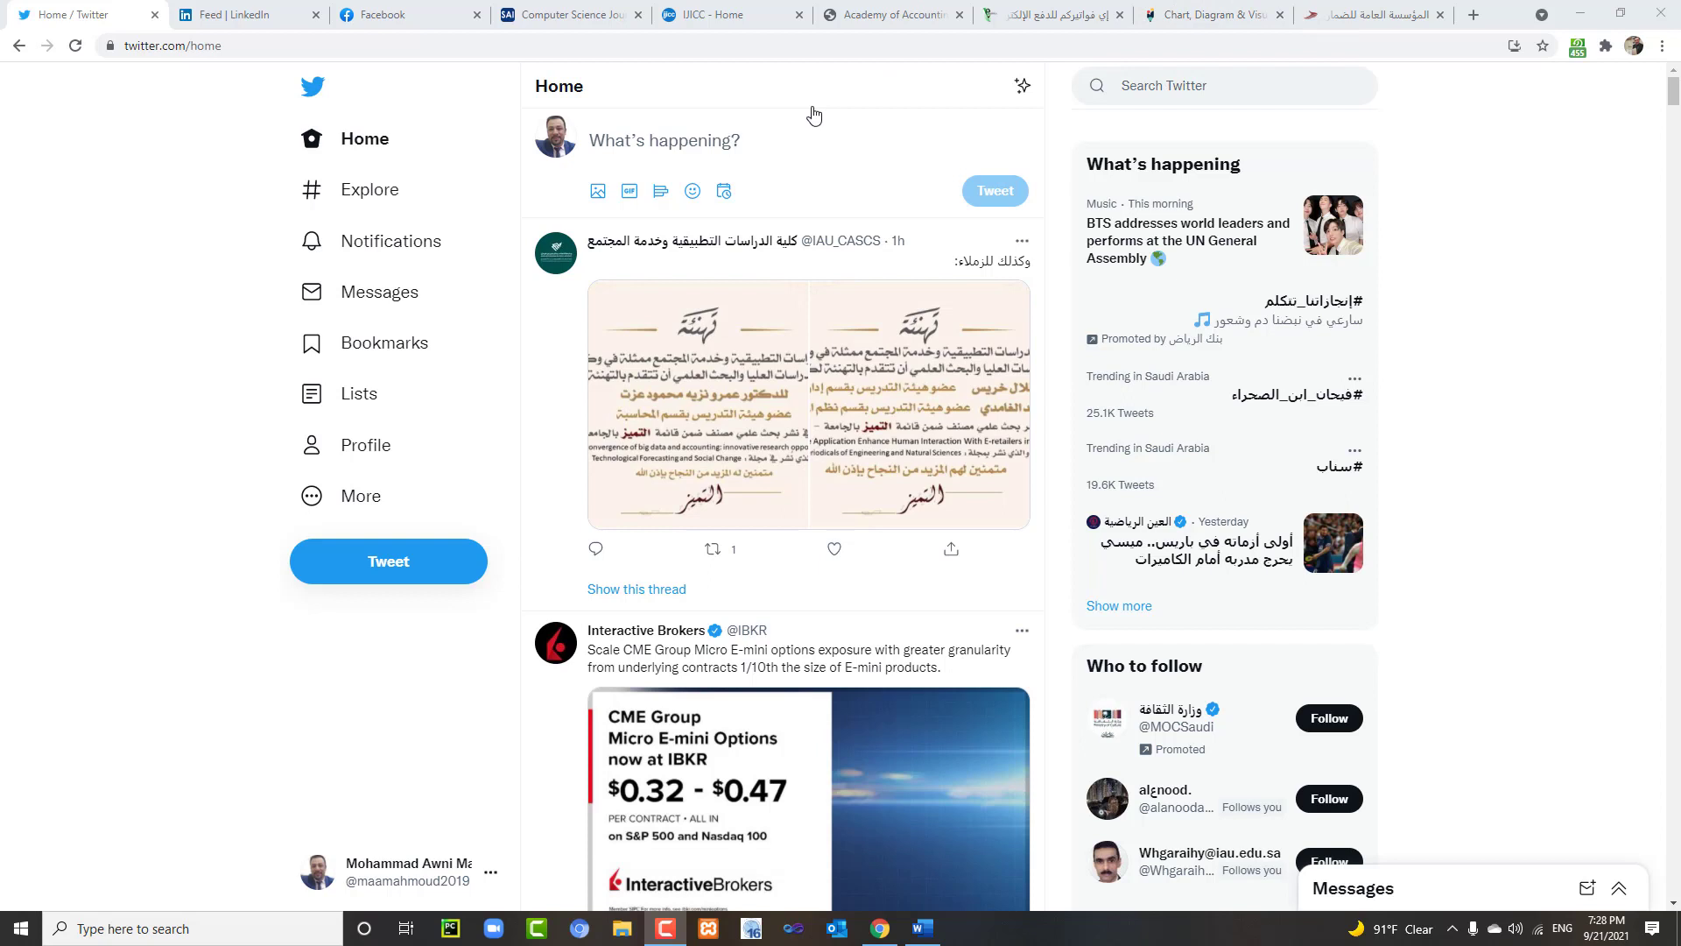
Check the LinkedIn and Facebook tabs, then put Twitter in a new blue group named 'social media'
{"action": "left_click", "coordinate": [228, 14]}
{"action": "left_click", "coordinate": [354, 11]}
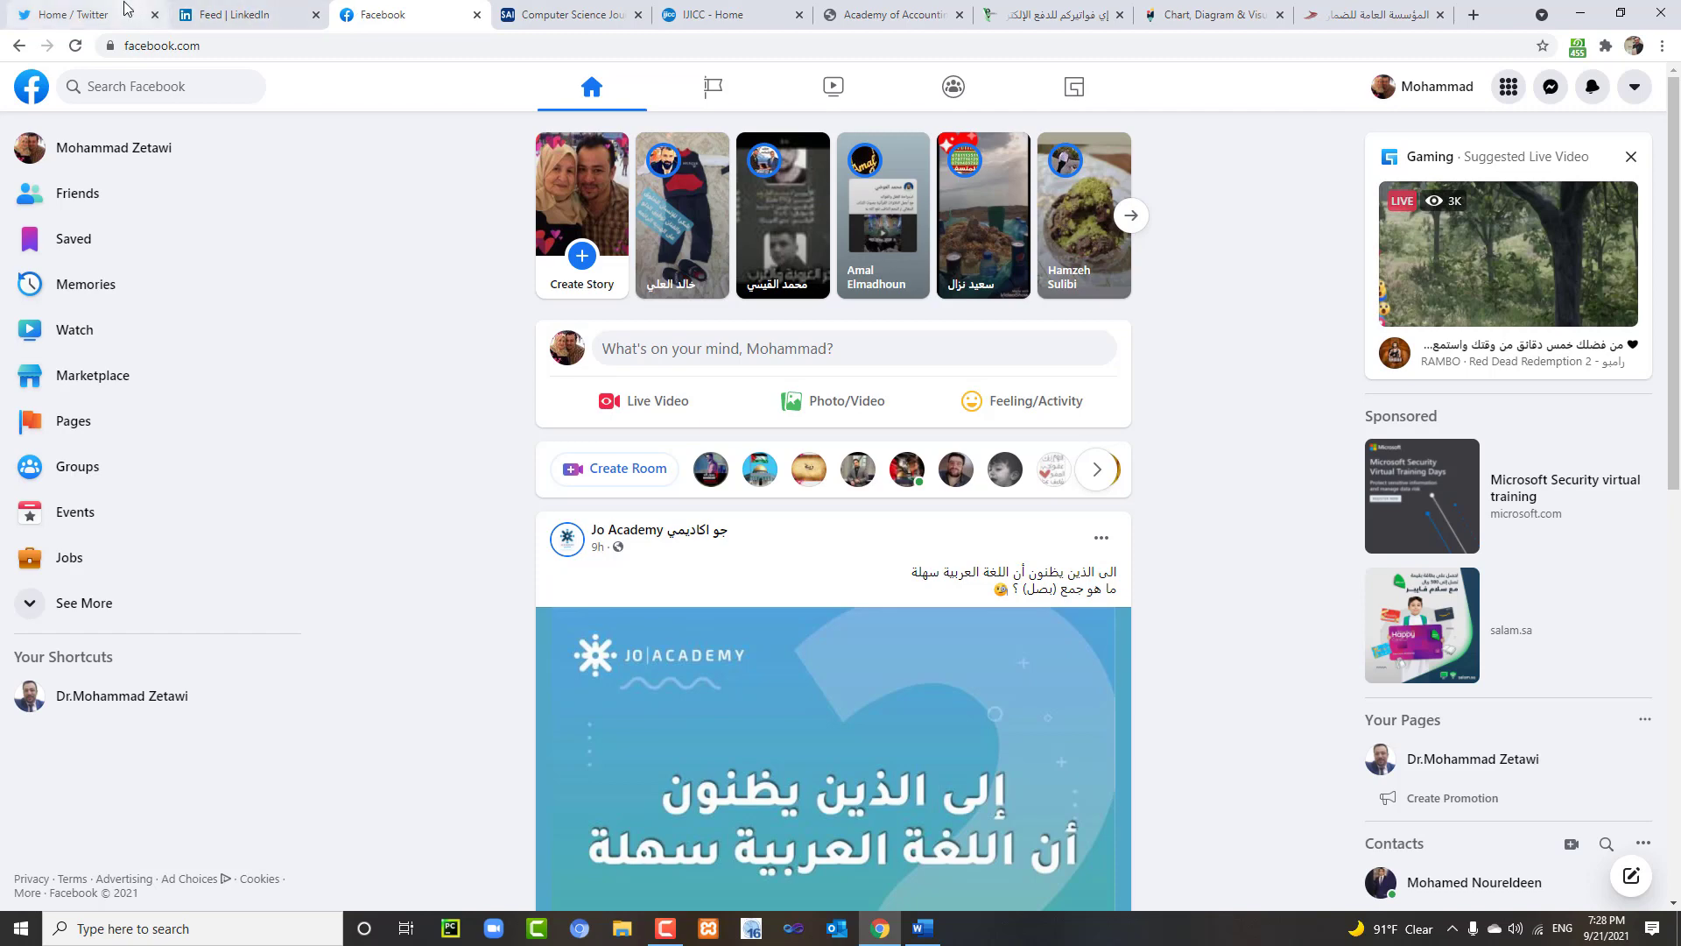
{"action": "left_click", "coordinate": [96, 14]}
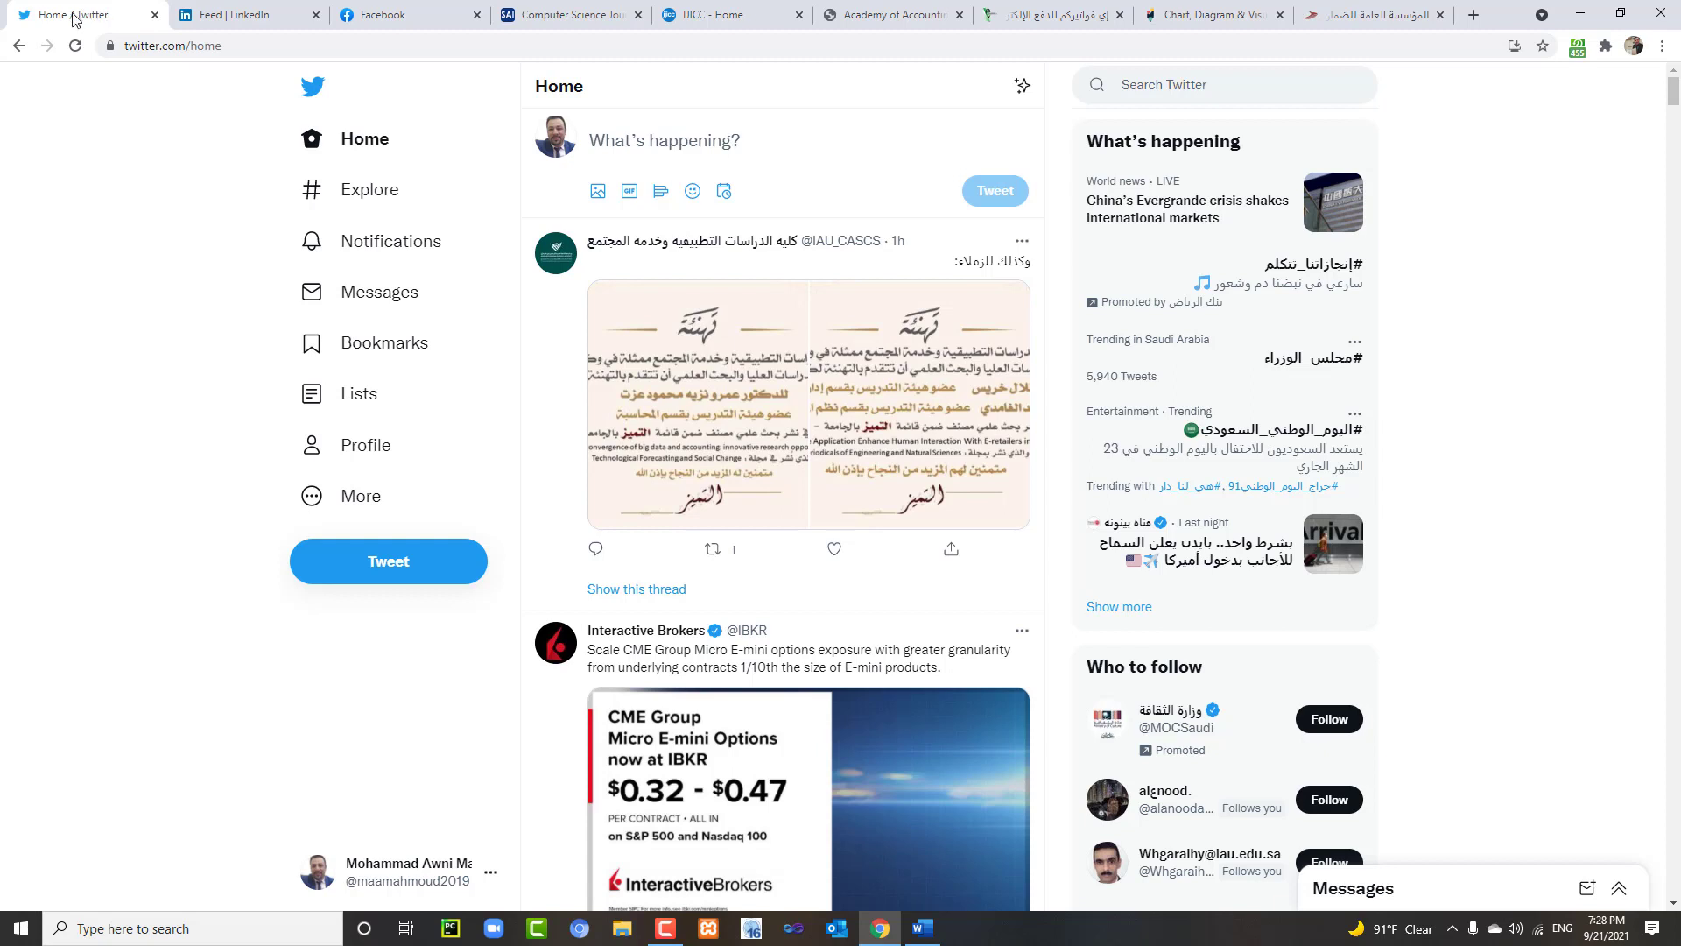
{"action": "right_click", "coordinate": [74, 18]}
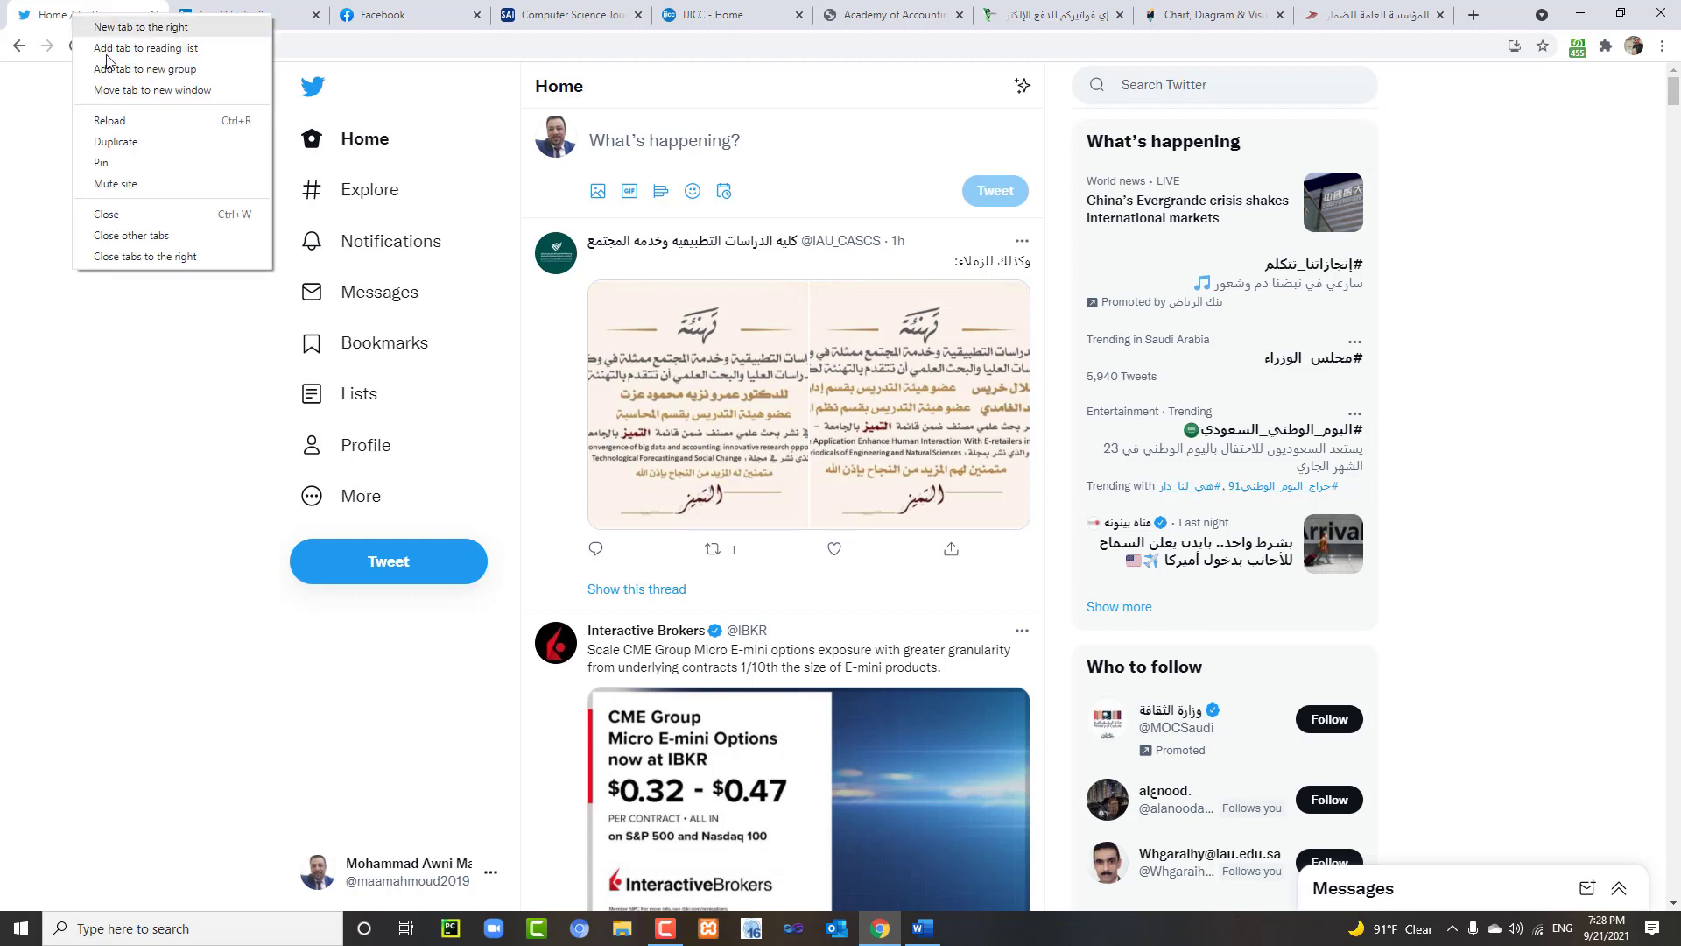
{"action": "left_click", "coordinate": [155, 73]}
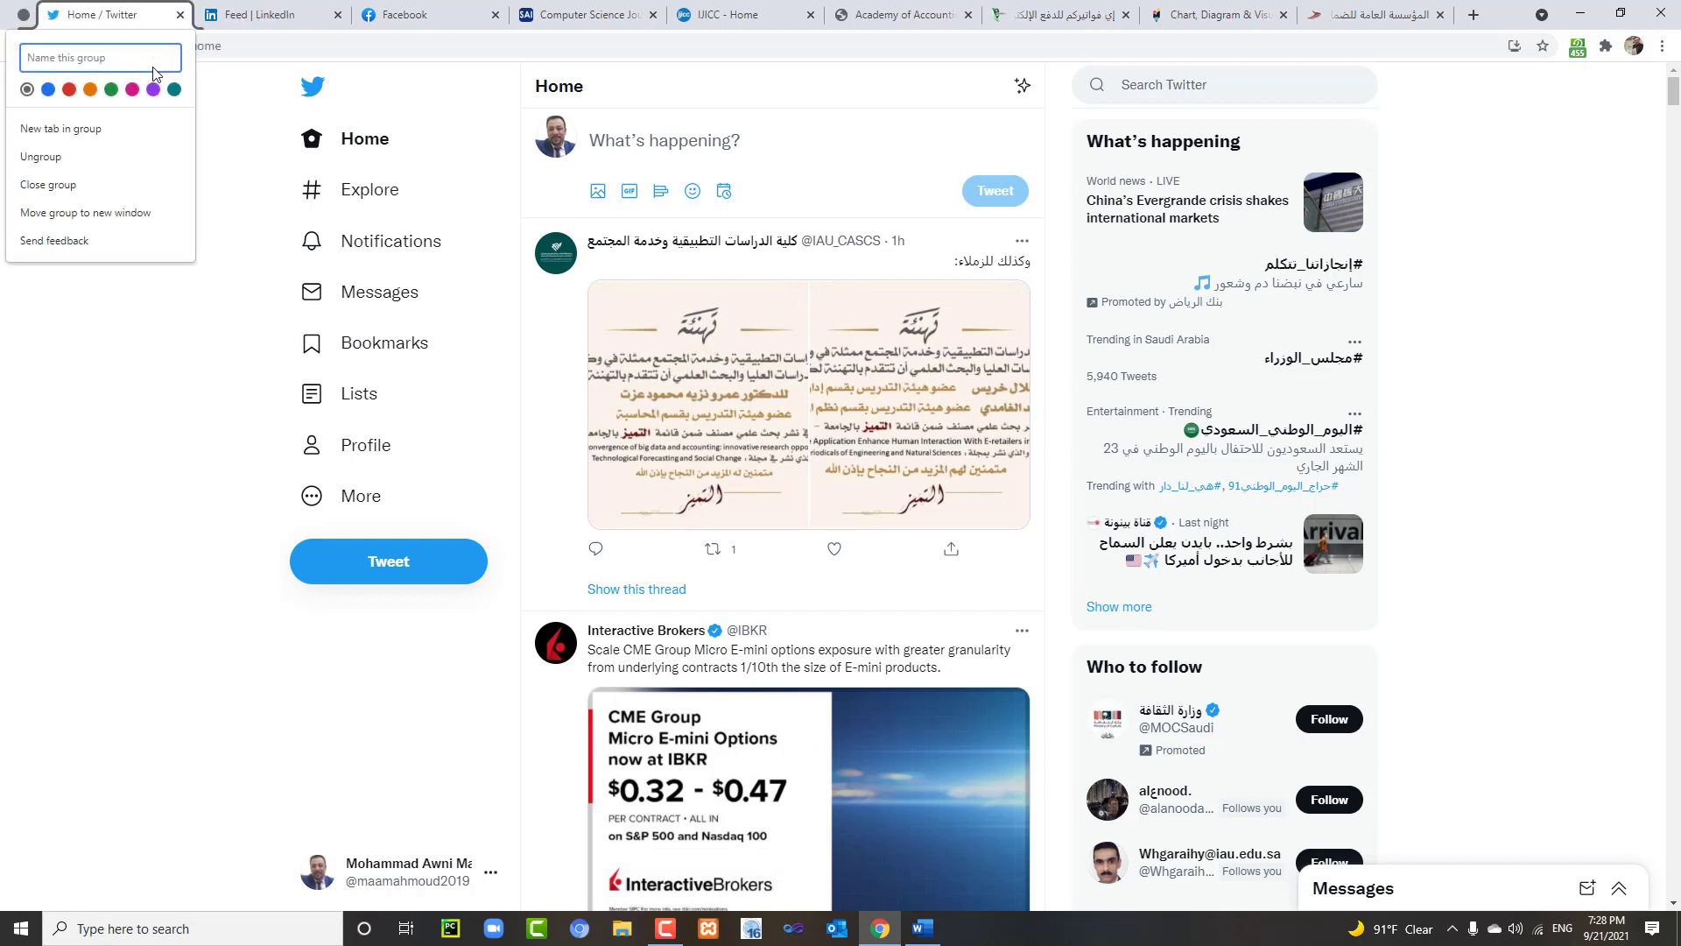
{"action": "type", "text": "socia"}
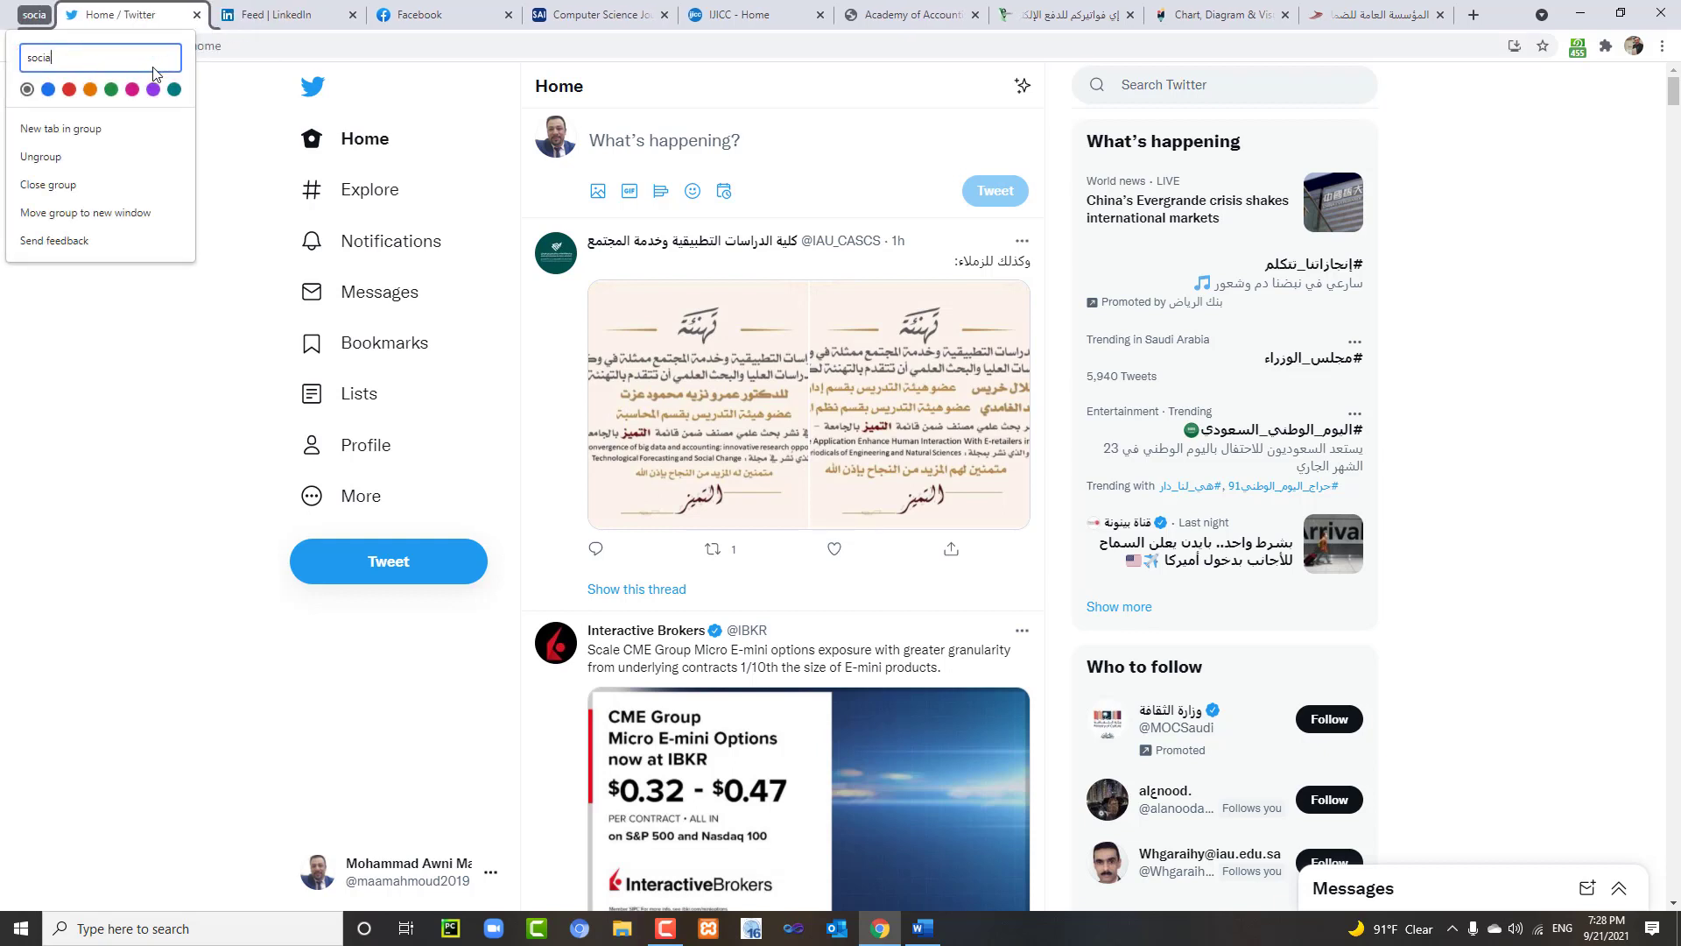
{"action": "type", "text": "l medi"}
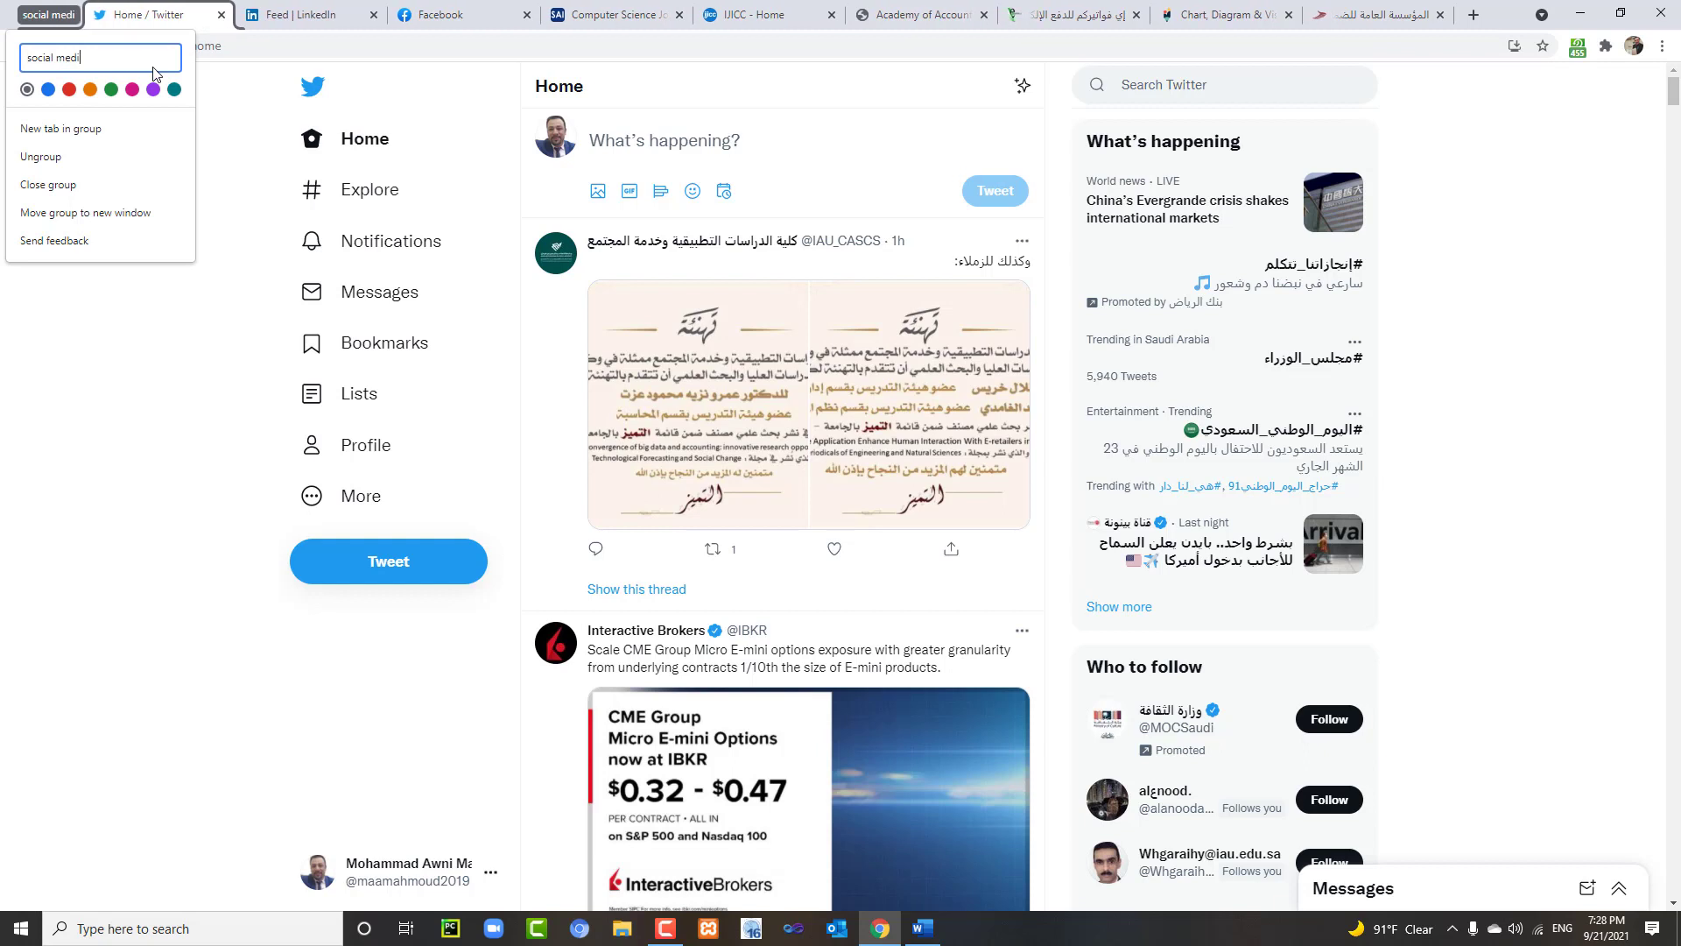
{"action": "type", "text": "a"}
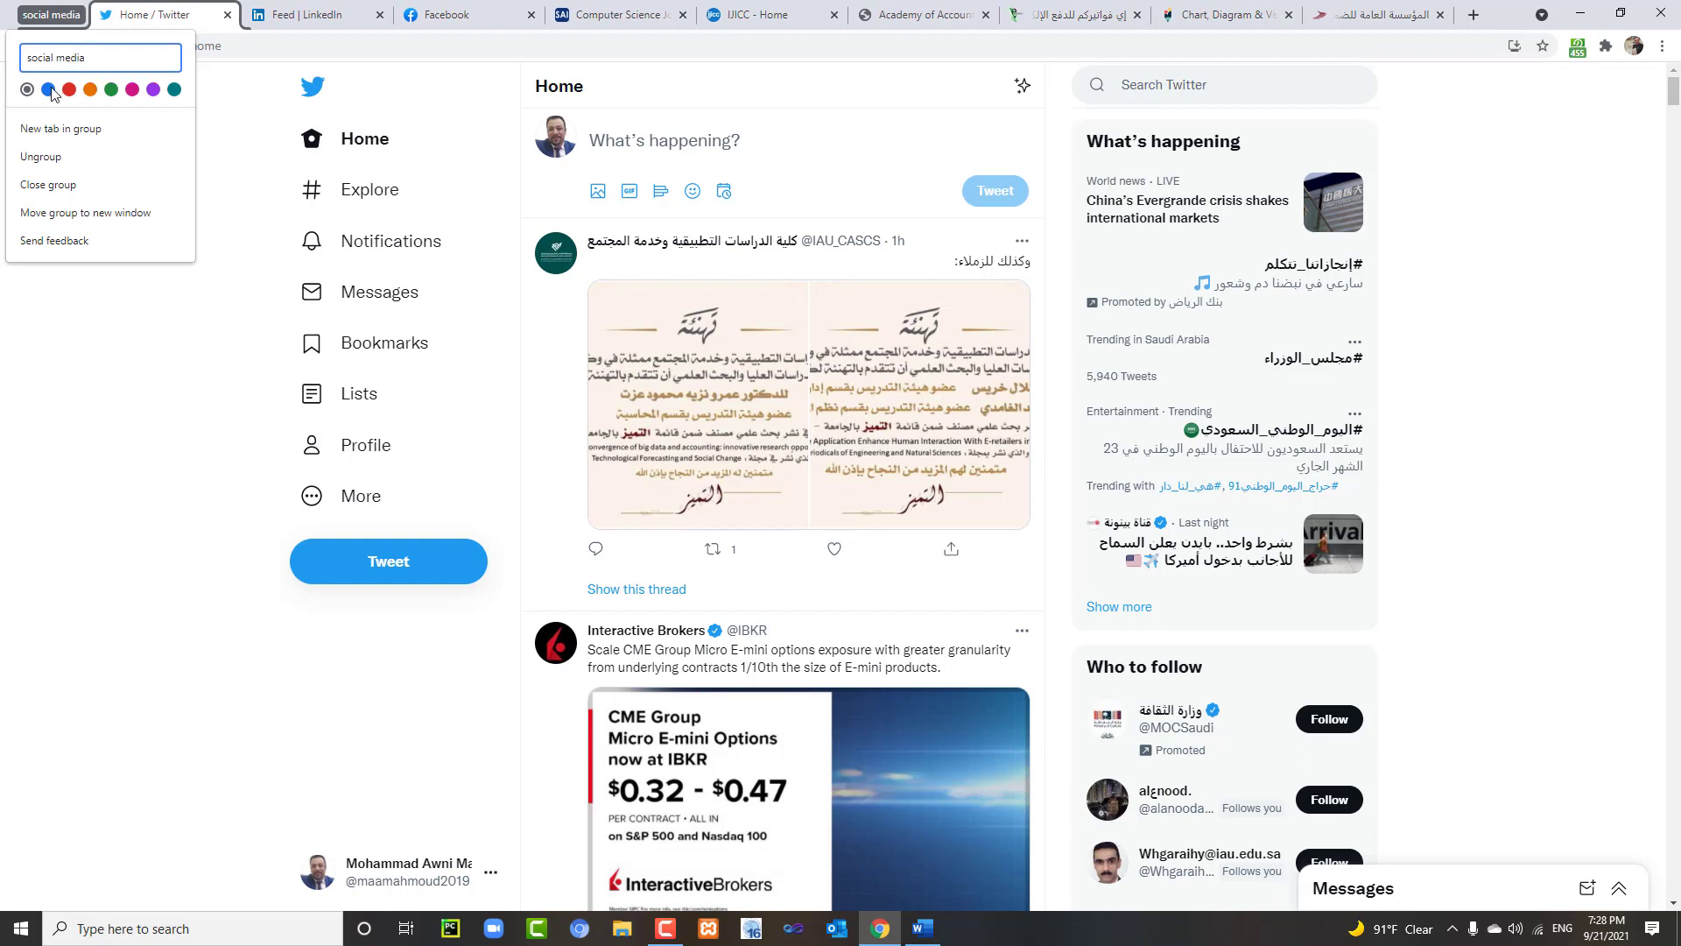
{"action": "key", "text": "Escape"}
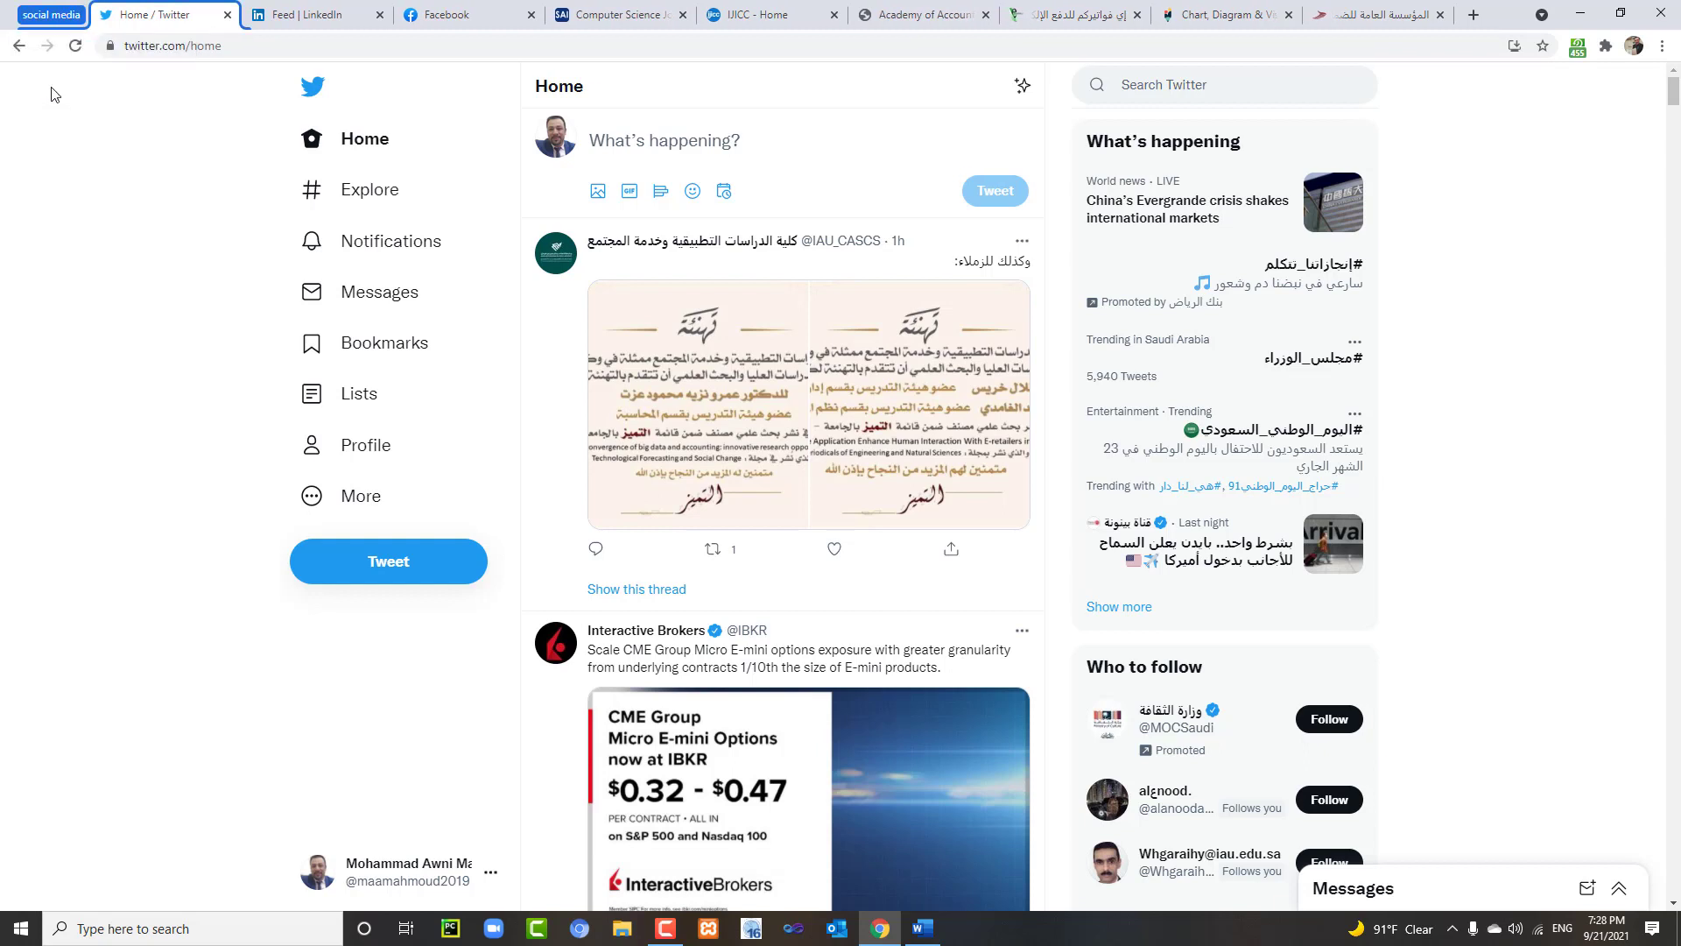
Add the LinkedIn and Facebook tabs to the social media group
{"action": "right_click", "coordinate": [313, 24]}
{"action": "mouse_move", "coordinate": [384, 73]}
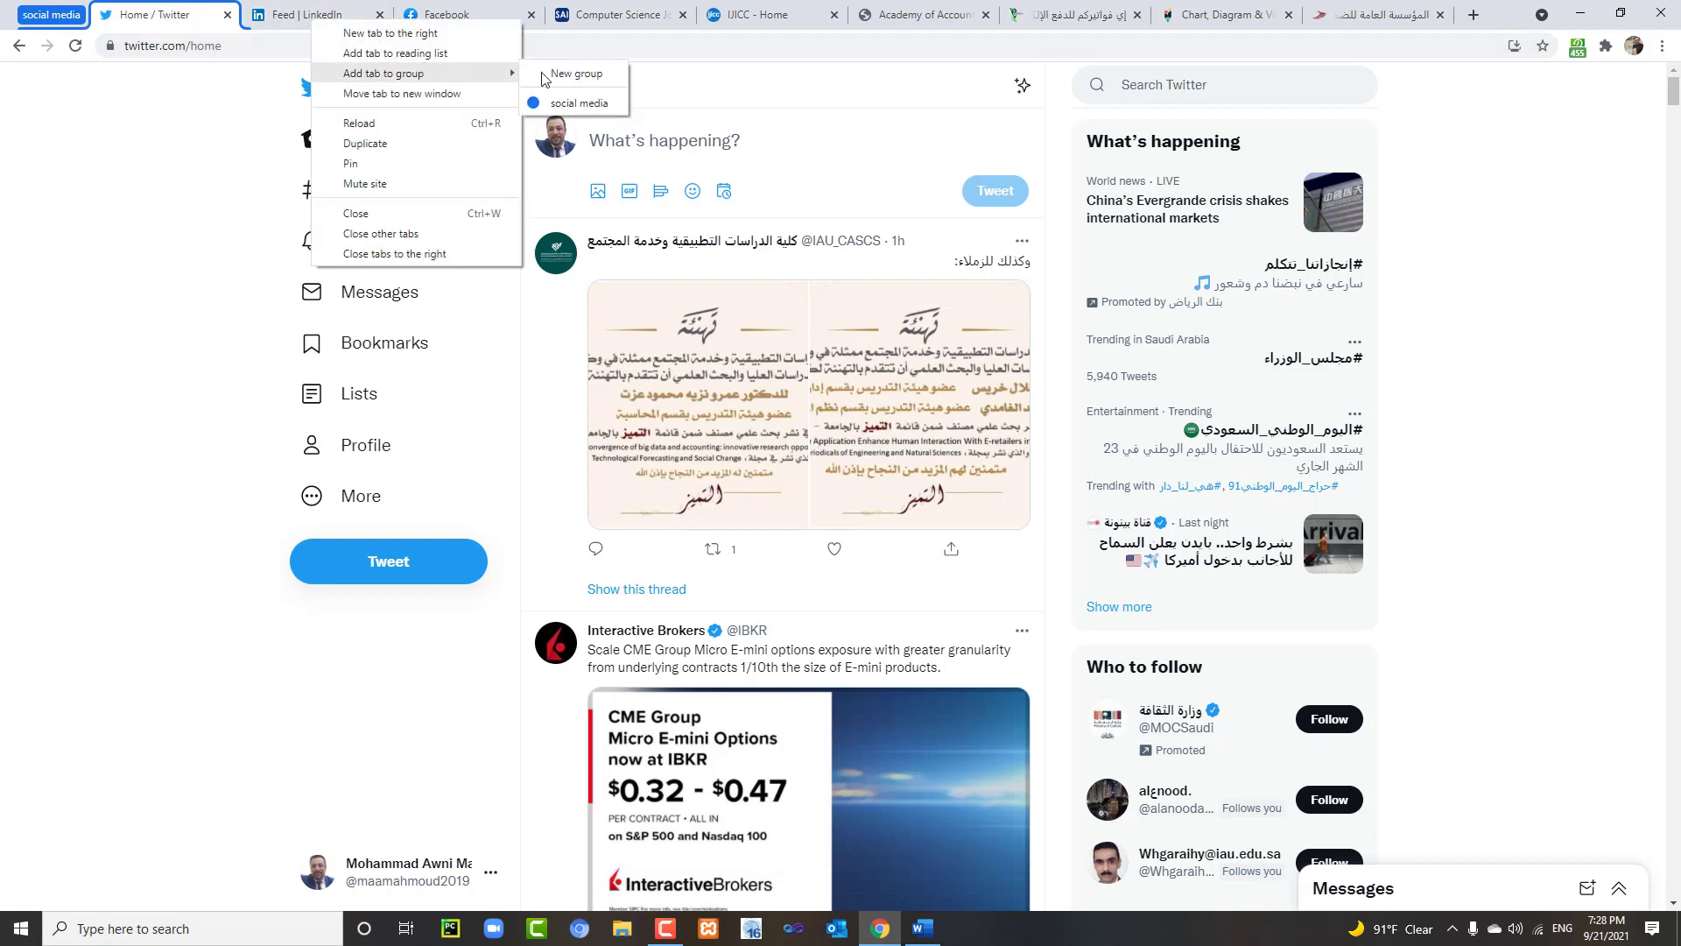
{"action": "left_click", "coordinate": [574, 102]}
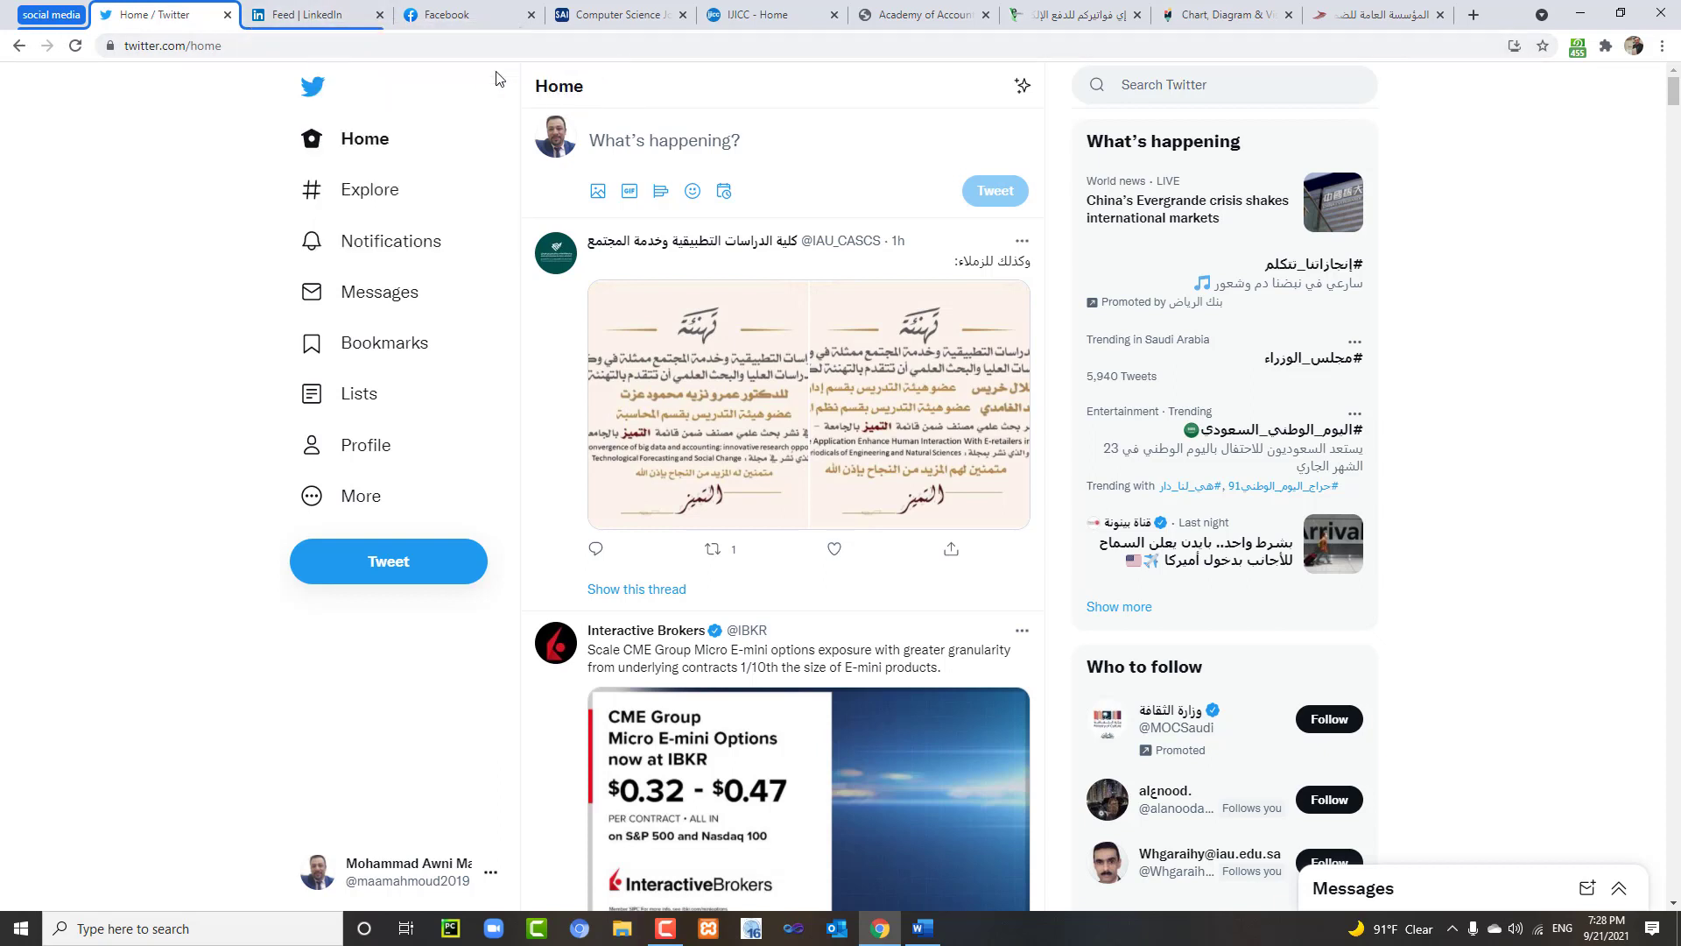
{"action": "right_click", "coordinate": [446, 10]}
{"action": "mouse_move", "coordinate": [518, 57]}
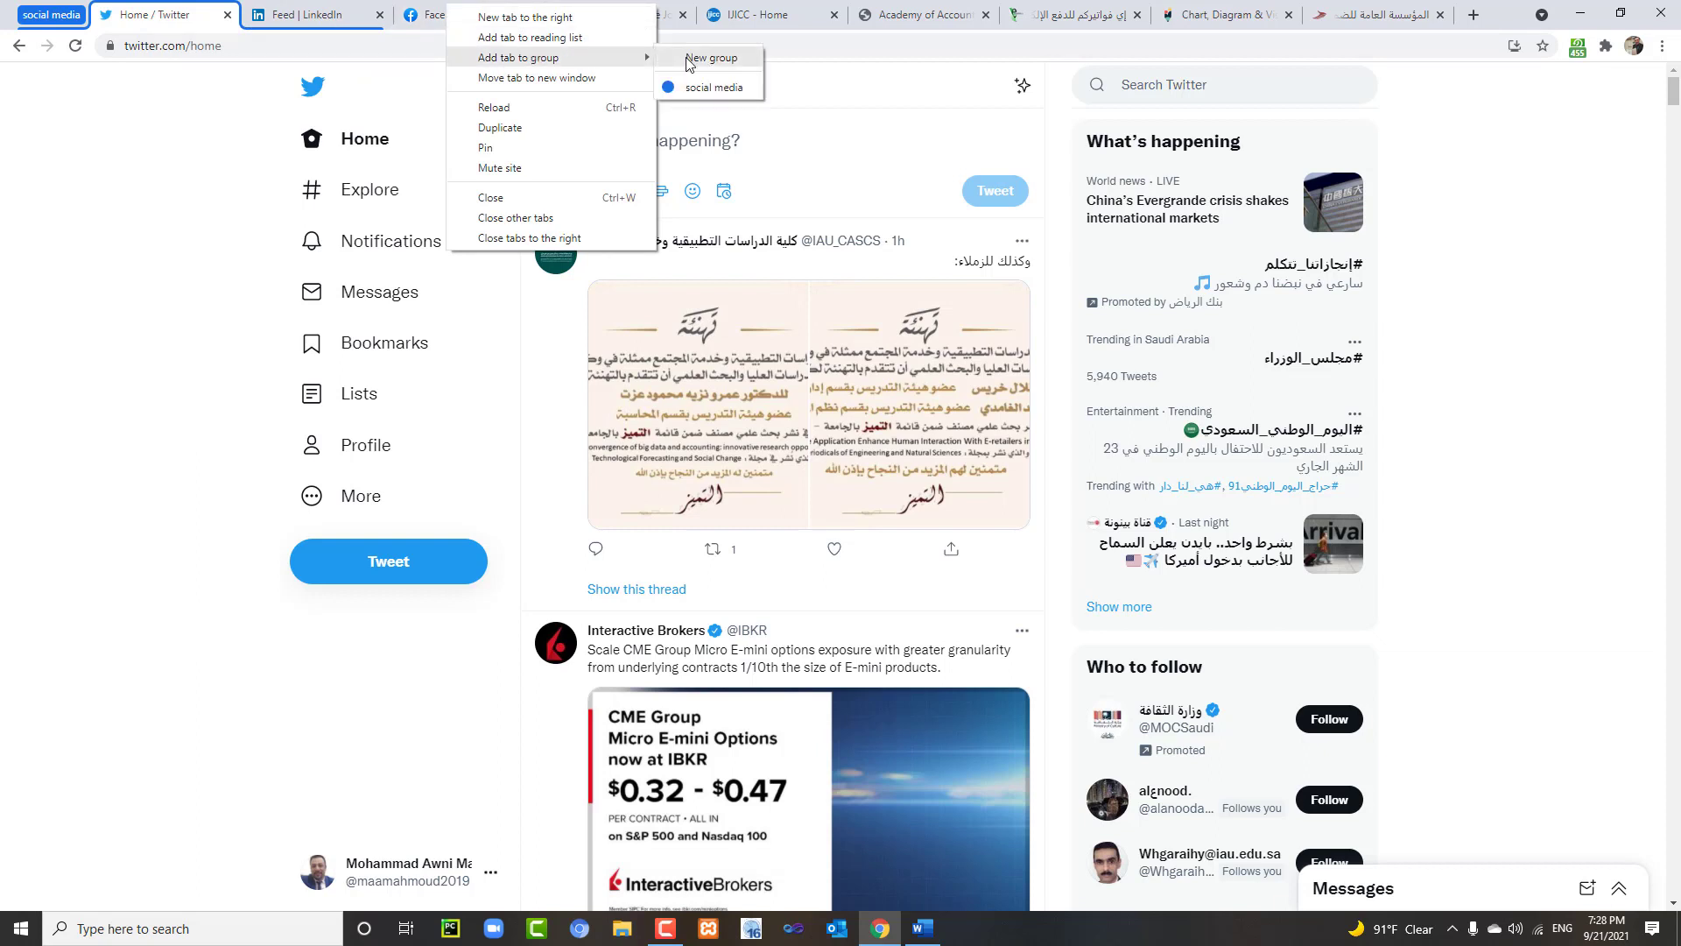
{"action": "left_click", "coordinate": [711, 87]}
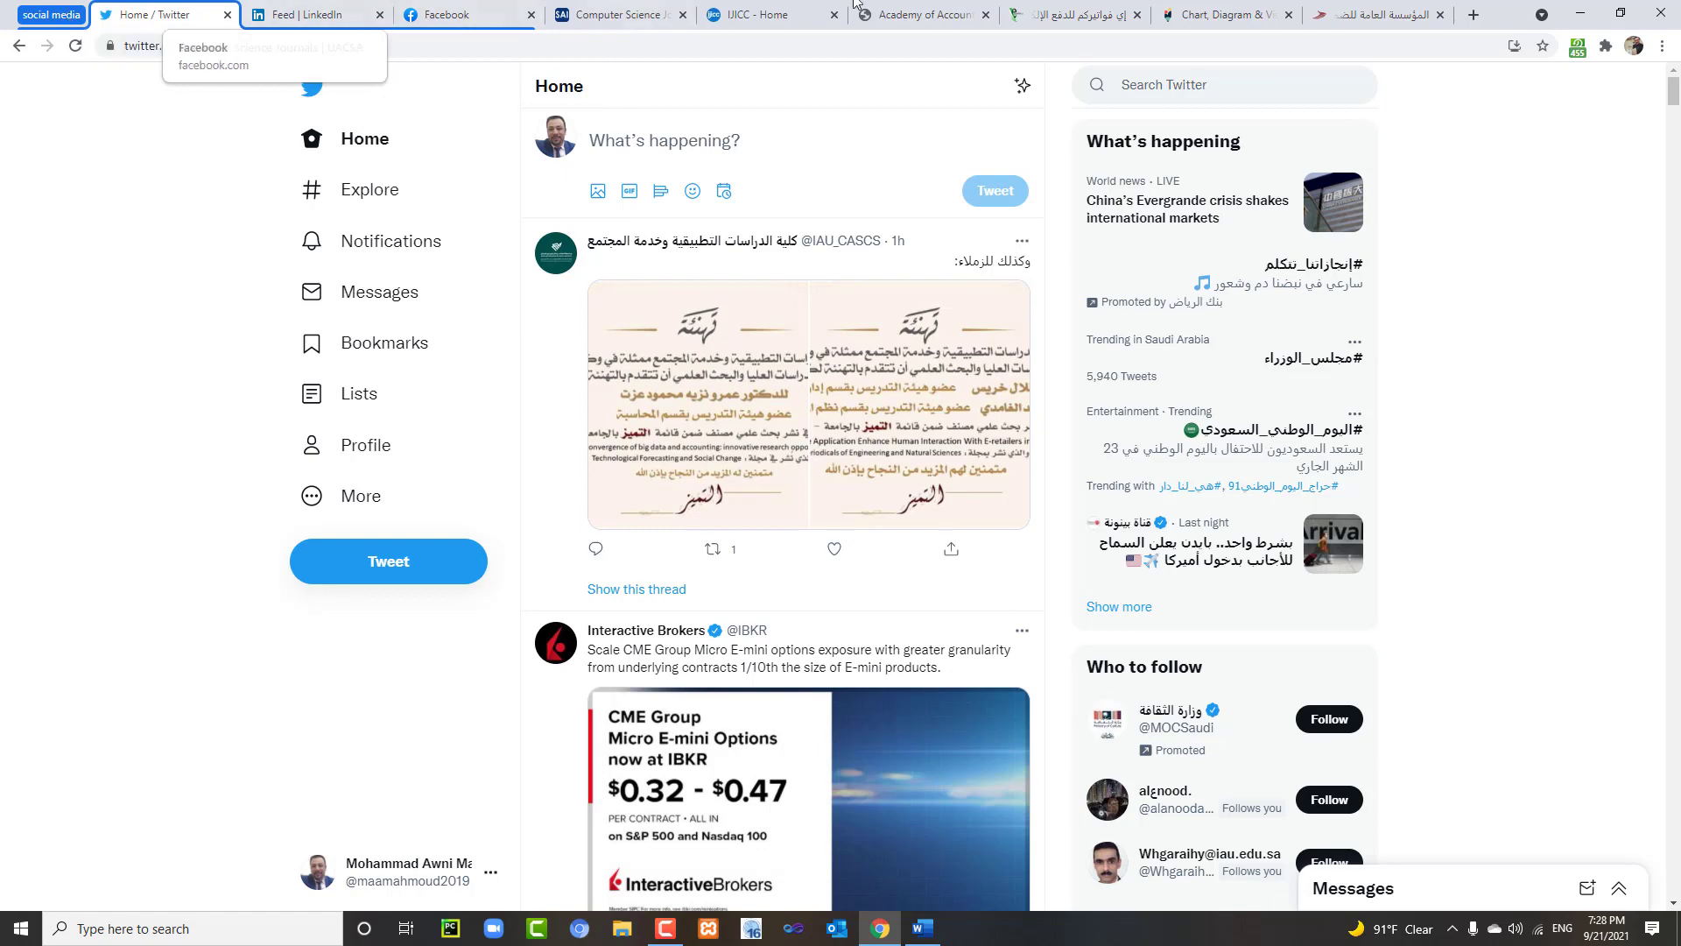
Collapse and re-expand the social media group, then settle on the Computer Science journal tab
{"action": "left_click", "coordinate": [44, 17]}
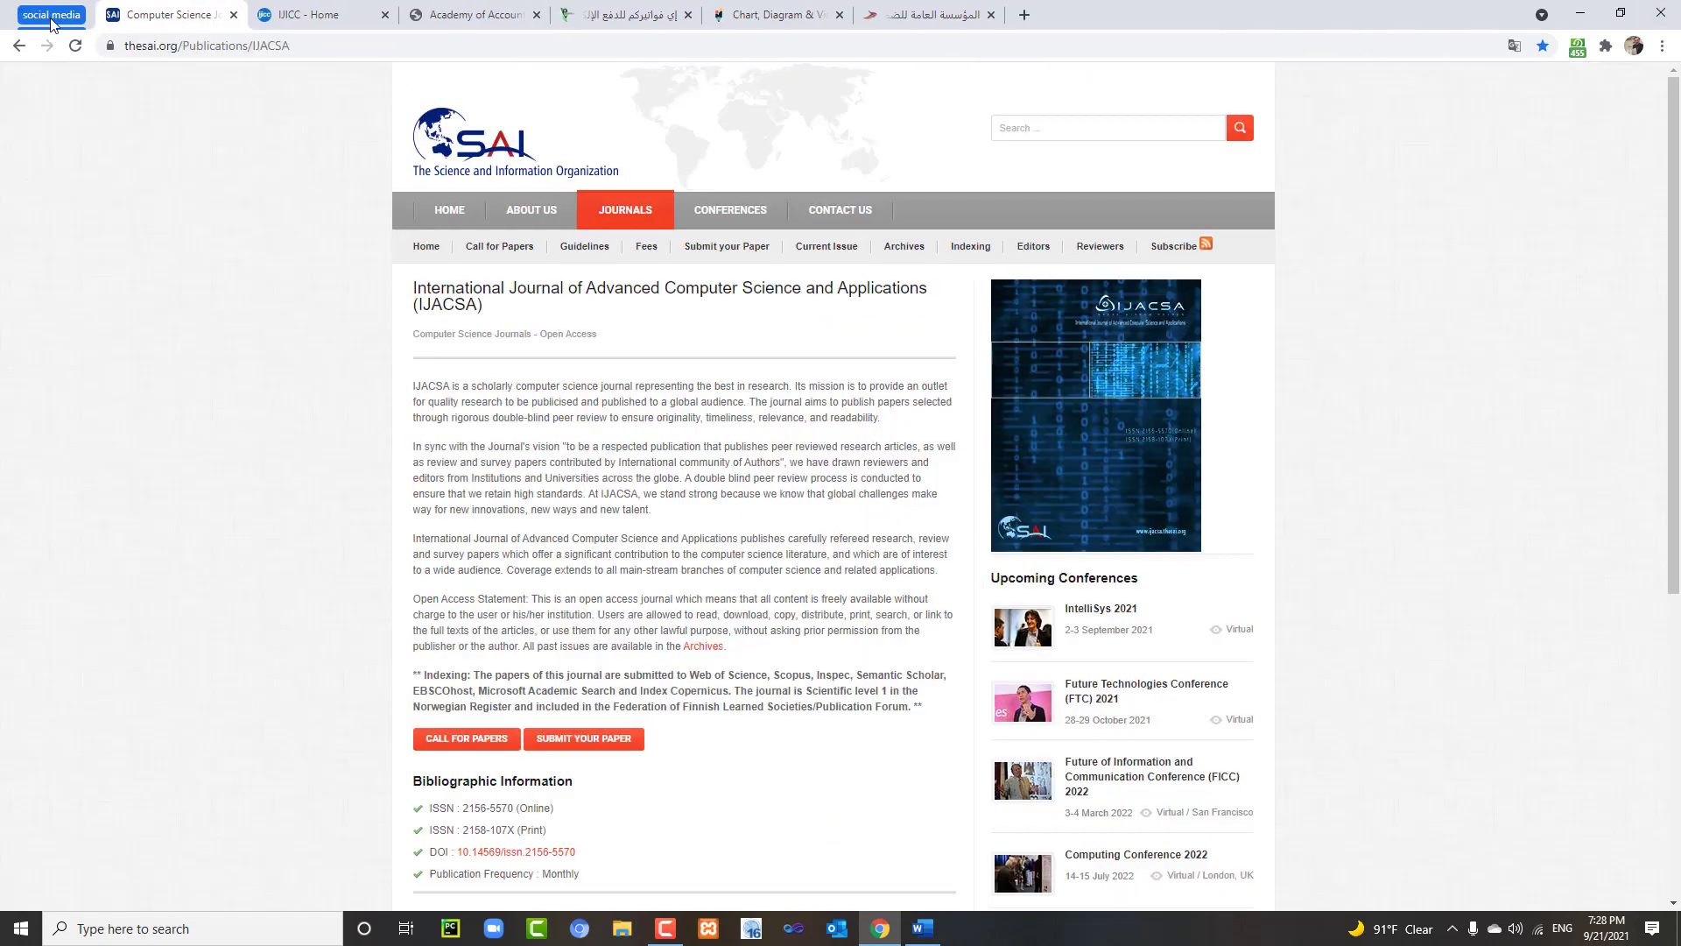
{"action": "left_click", "coordinate": [51, 18]}
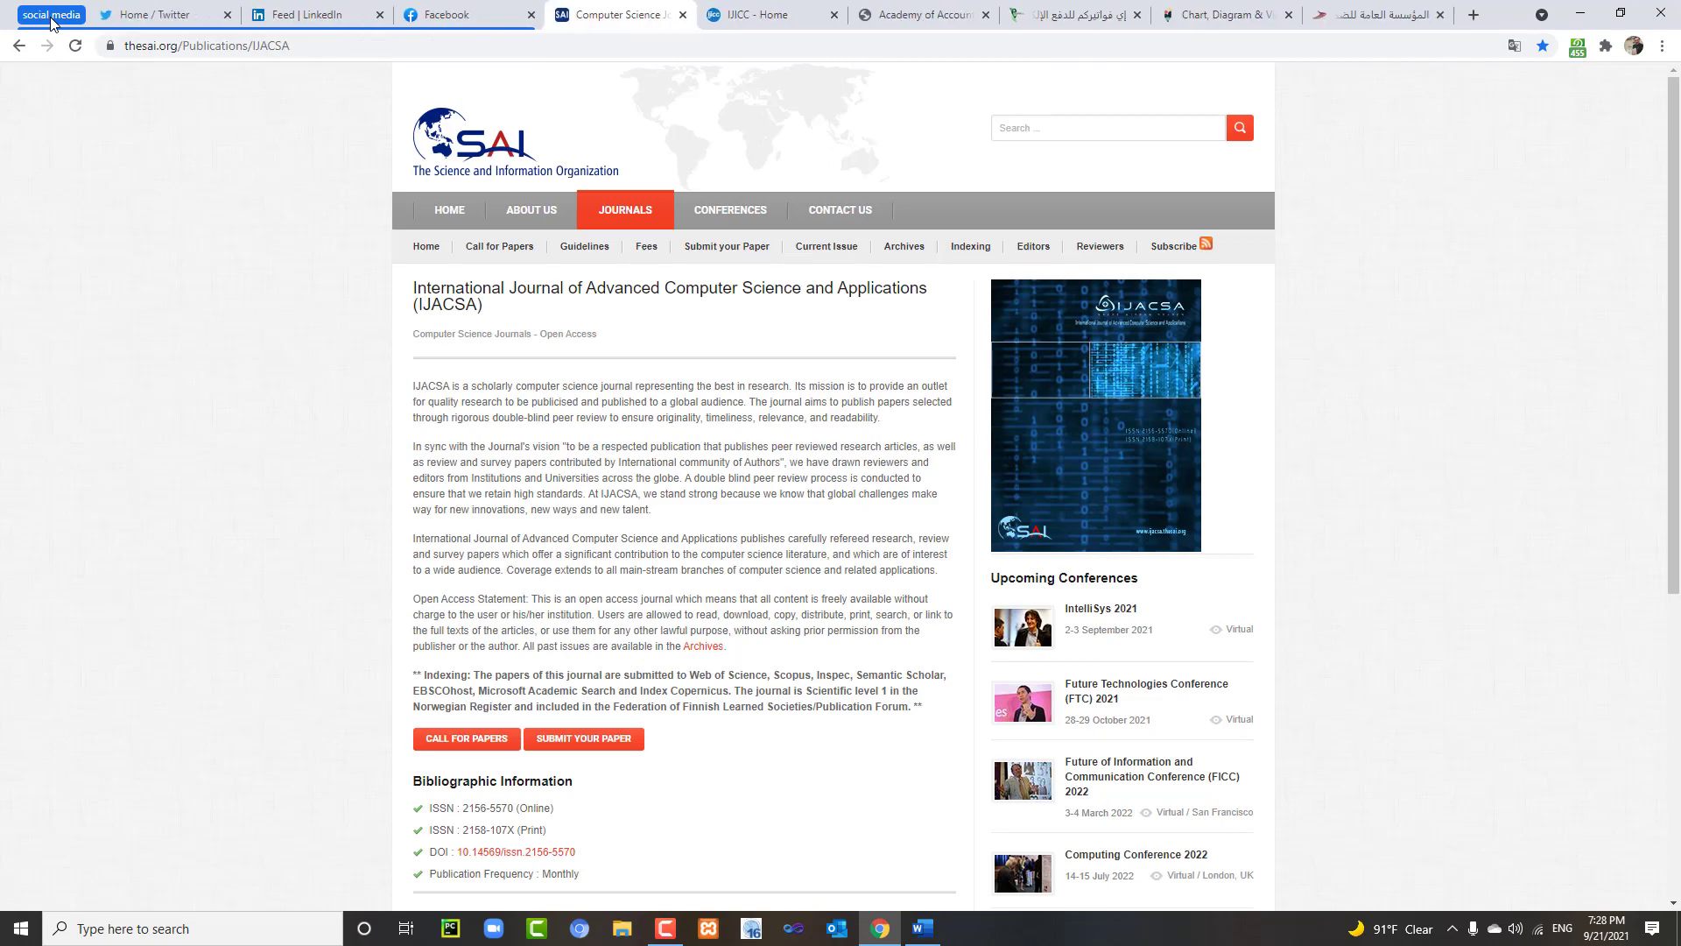
{"action": "left_click", "coordinate": [753, 15]}
{"action": "left_click", "coordinate": [919, 15]}
{"action": "left_click", "coordinate": [642, 20]}
Put the Computer Science journal tab into a new red tab group named 'journal'
{"action": "right_click", "coordinate": [625, 21]}
{"action": "mouse_move", "coordinate": [727, 68]}
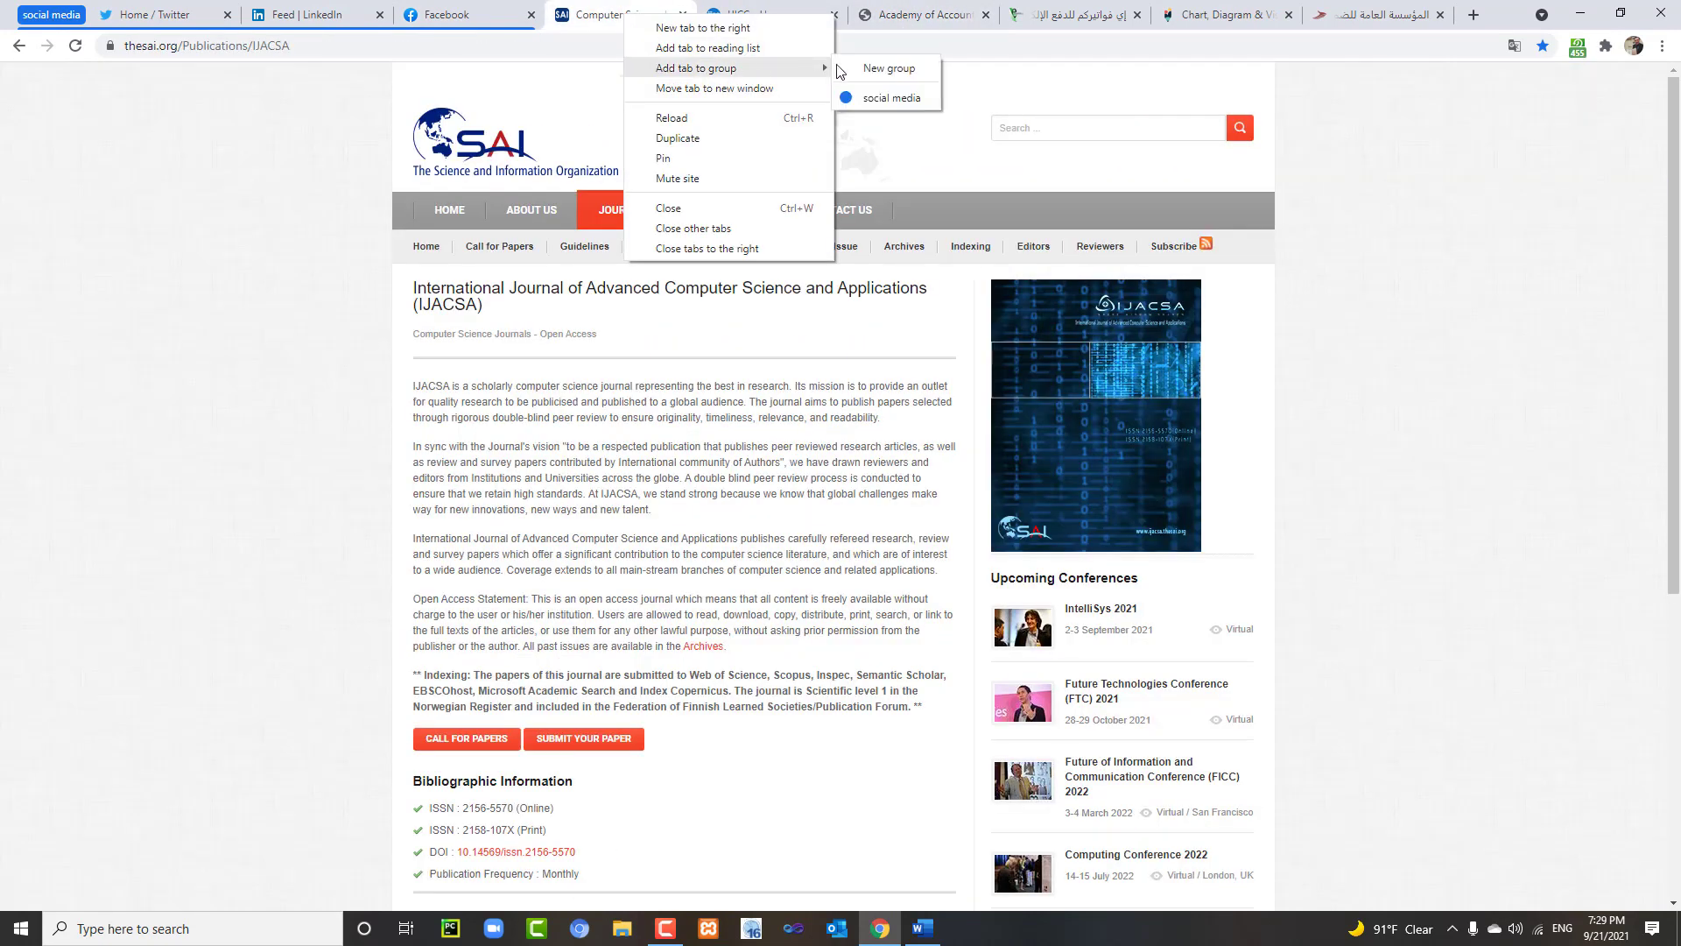
{"action": "left_click", "coordinate": [888, 68]}
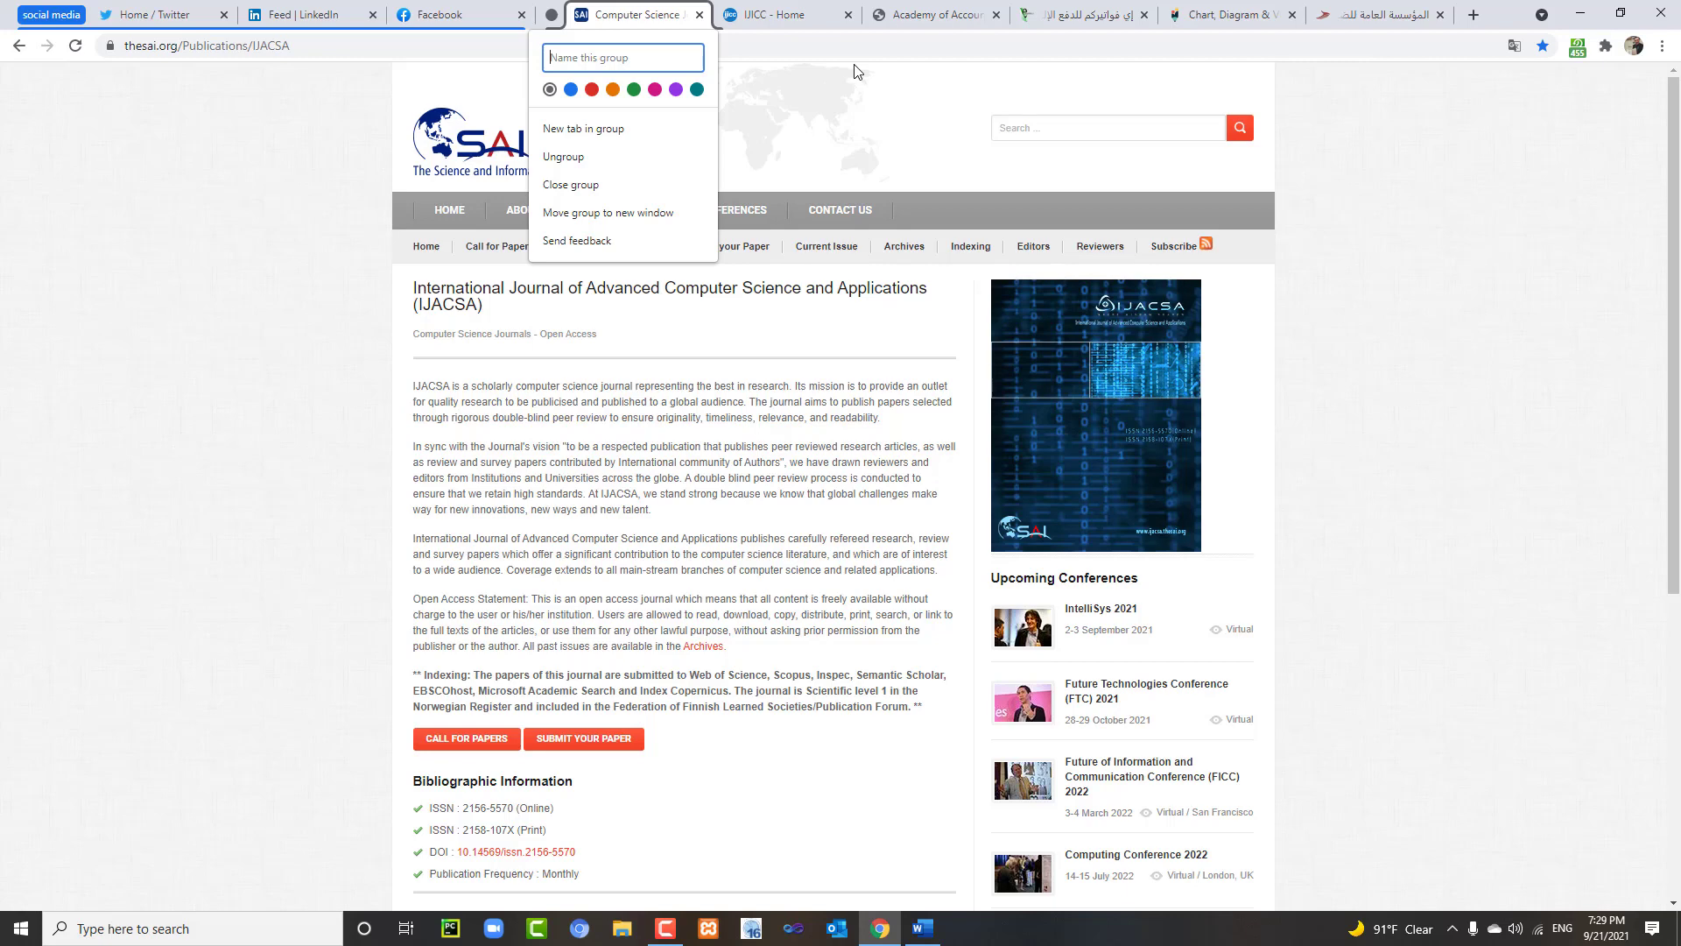
{"action": "type", "text": "jou"}
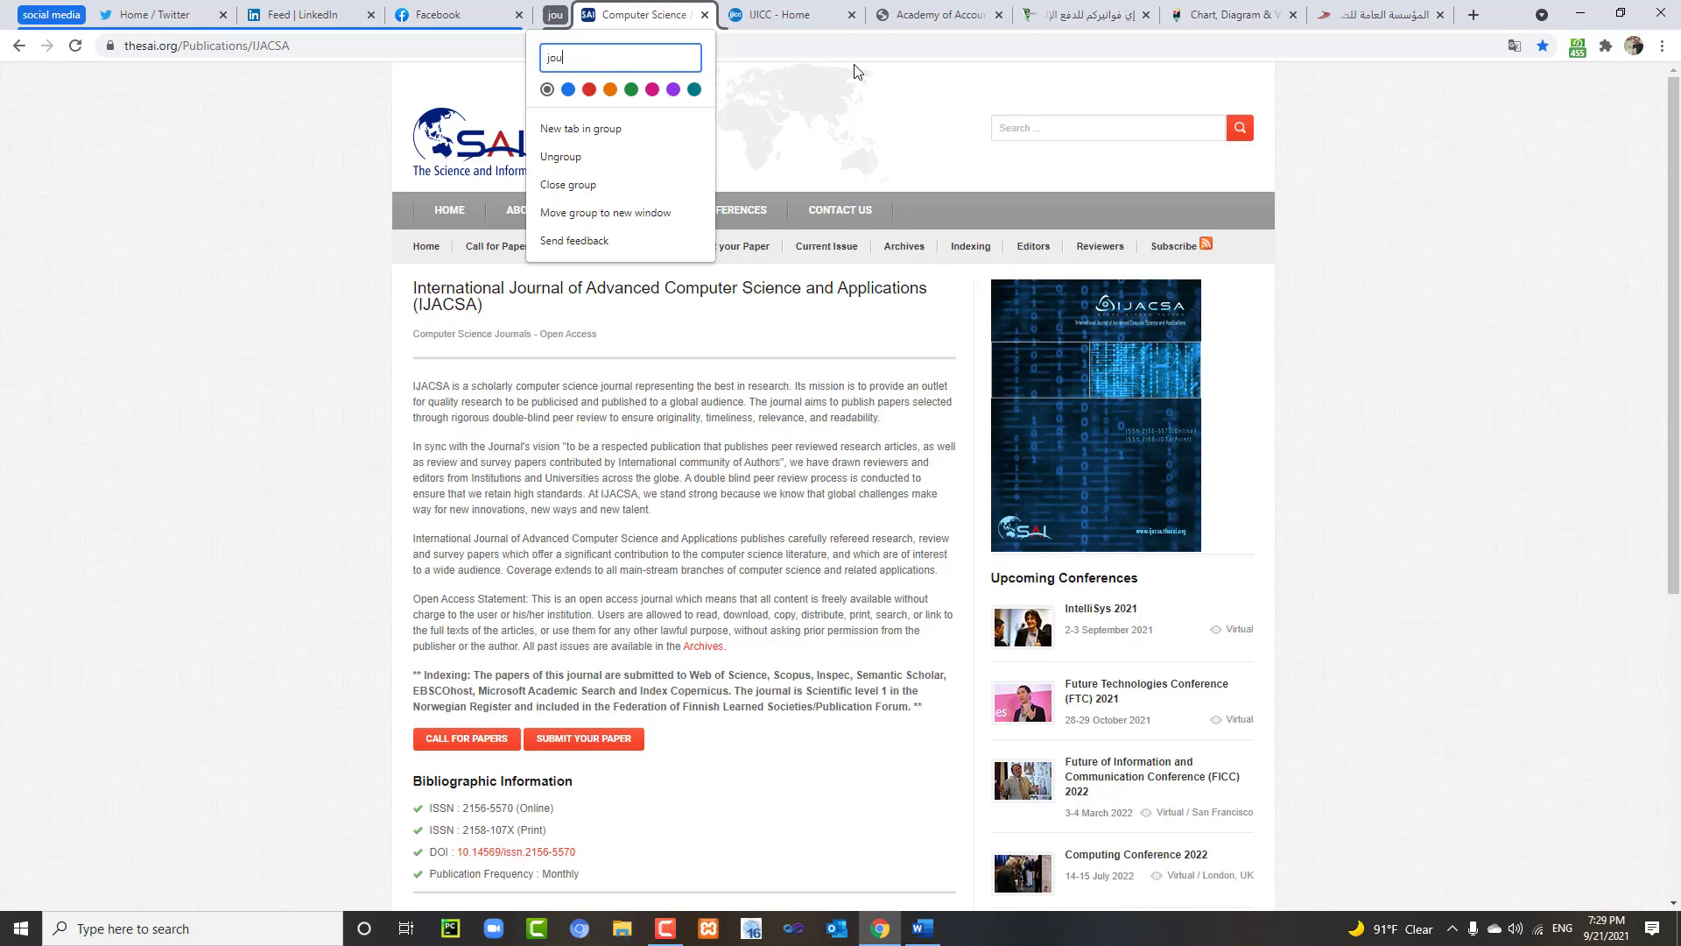
{"action": "type", "text": "rnal"}
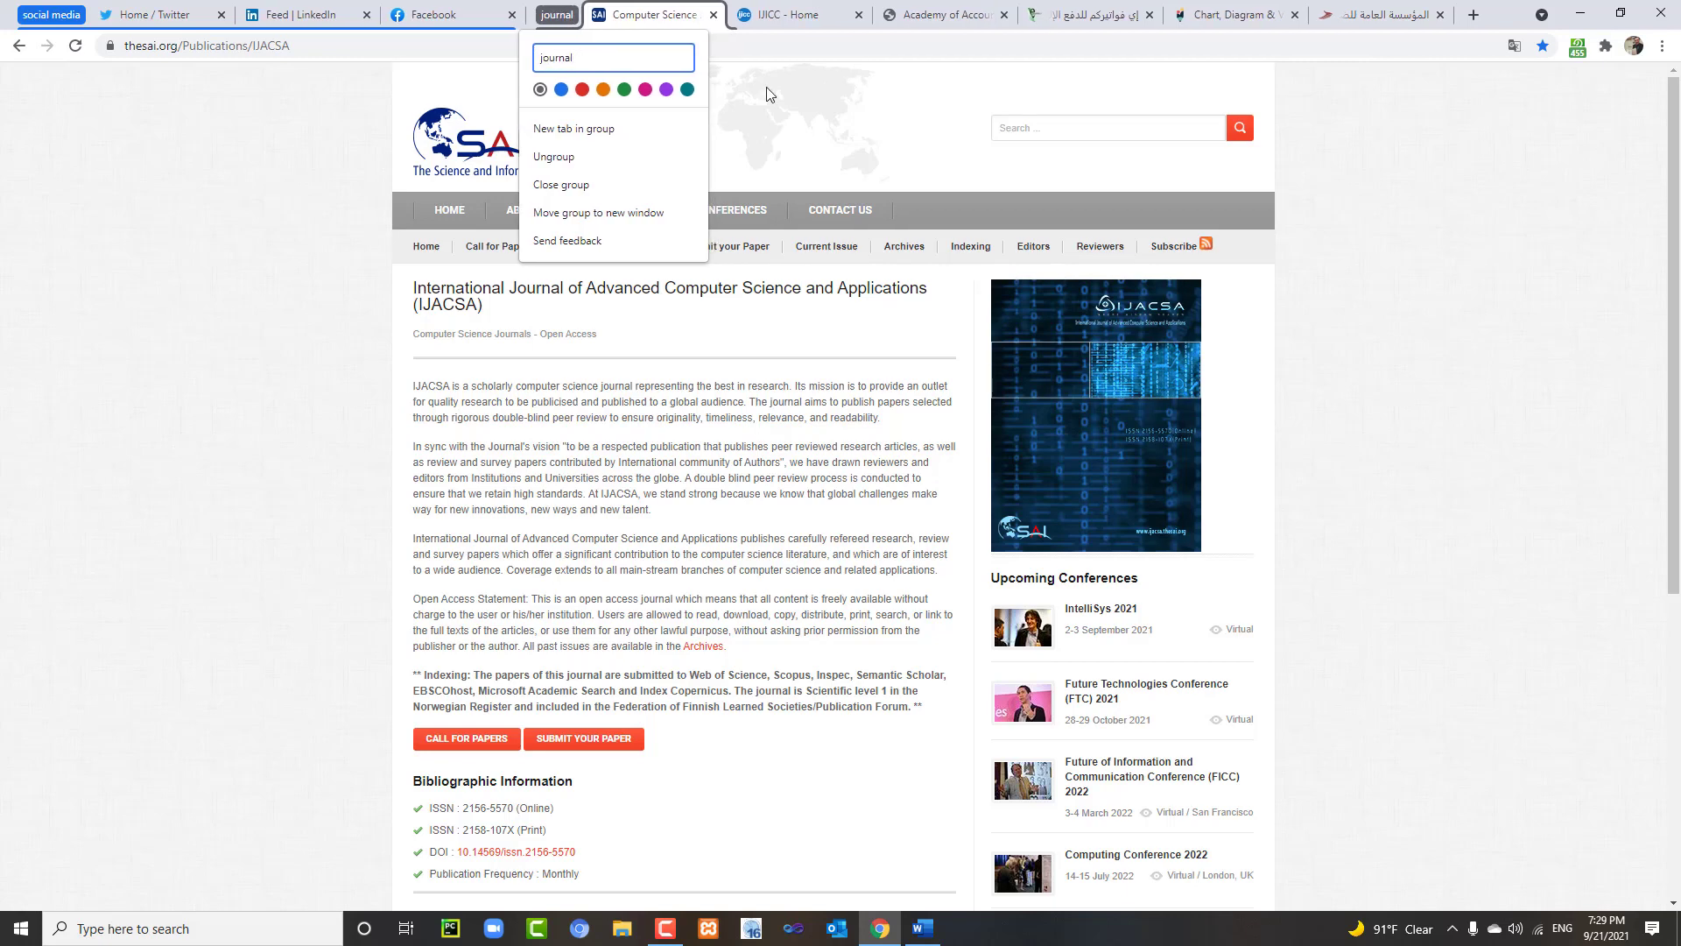
{"action": "key", "text": "Return"}
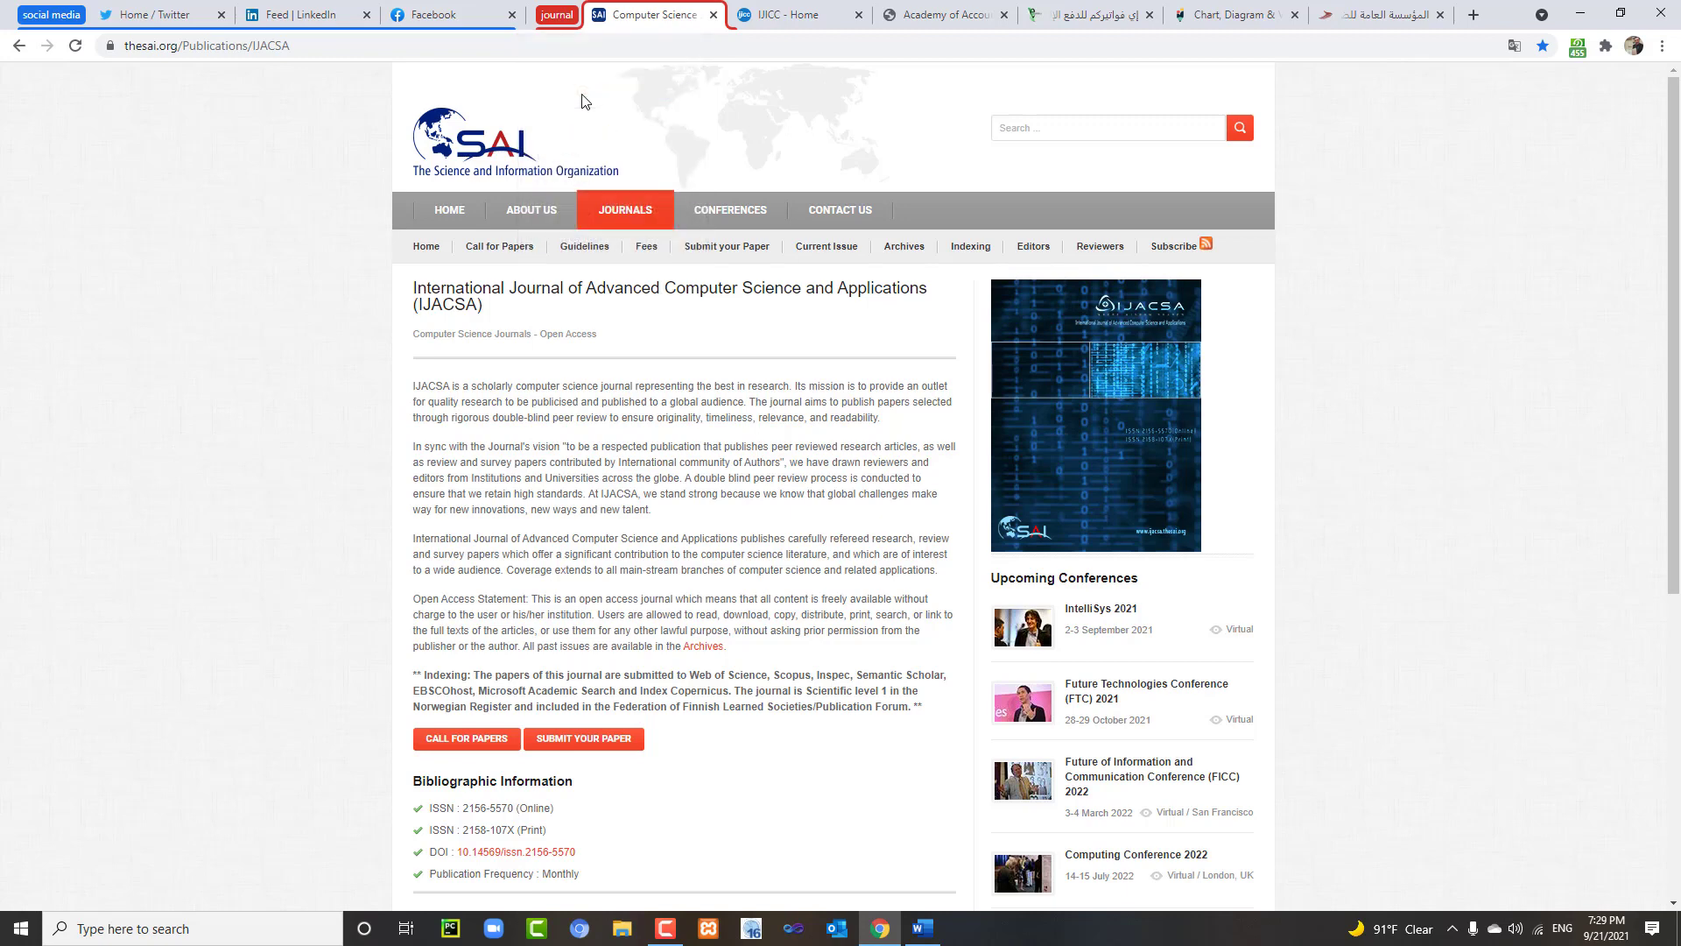
Add the IJICC and accounting academy tabs to the journal group, then collapse both groups
{"action": "right_click", "coordinate": [741, 13]}
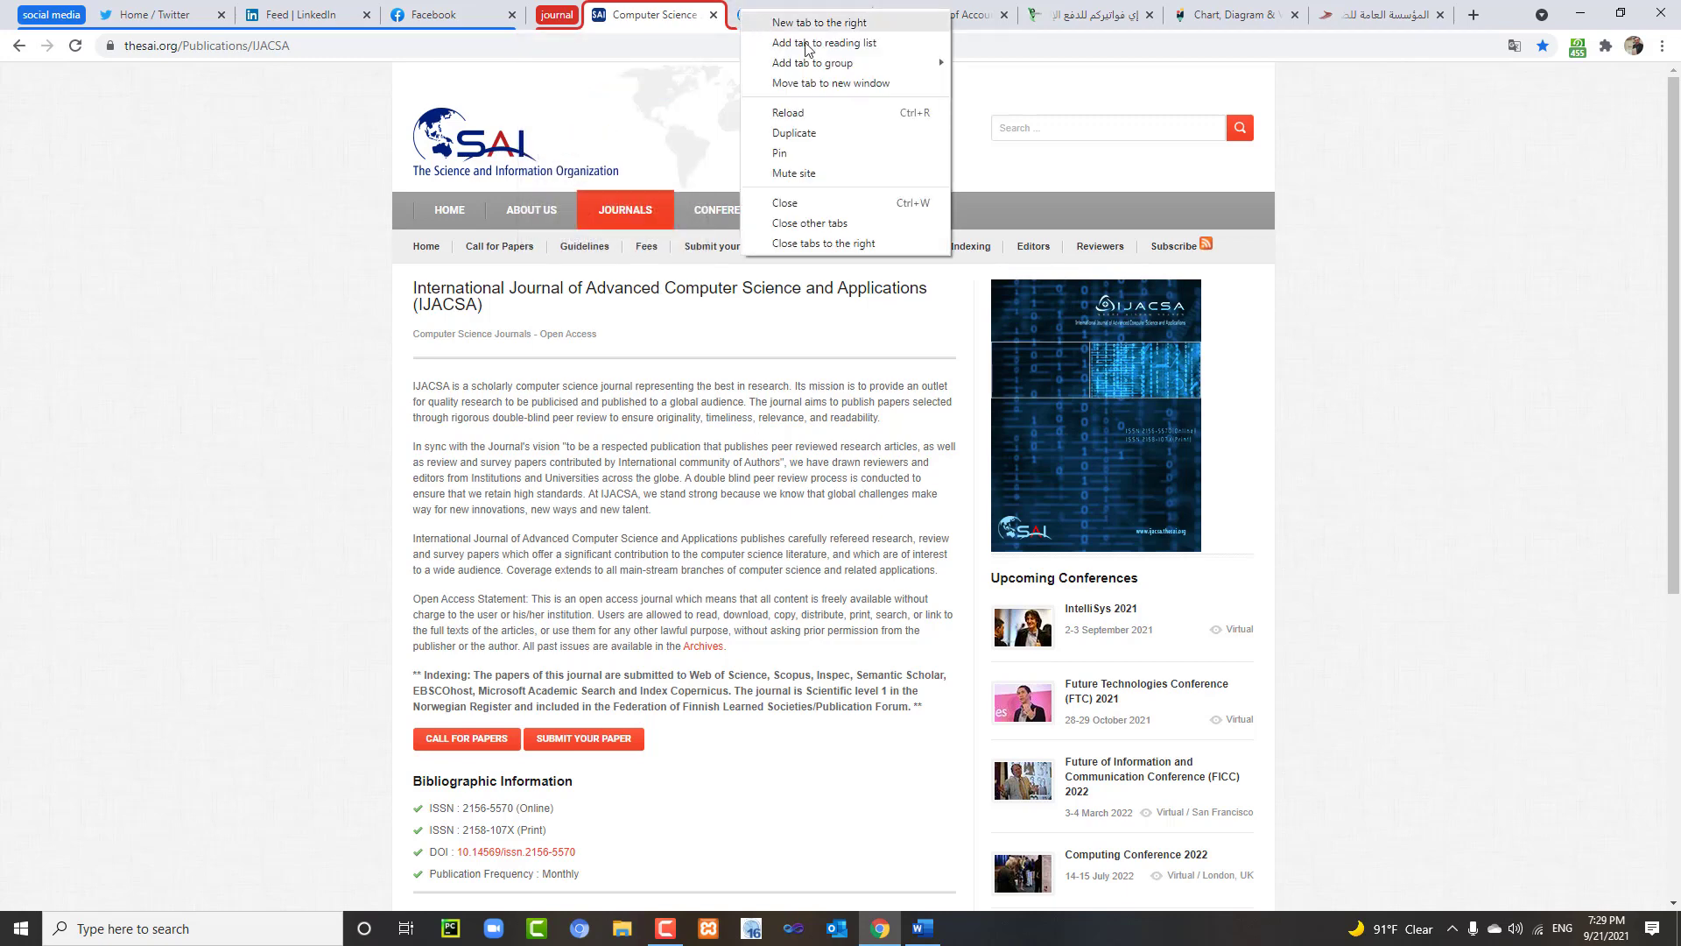
{"action": "left_click", "coordinate": [990, 112]}
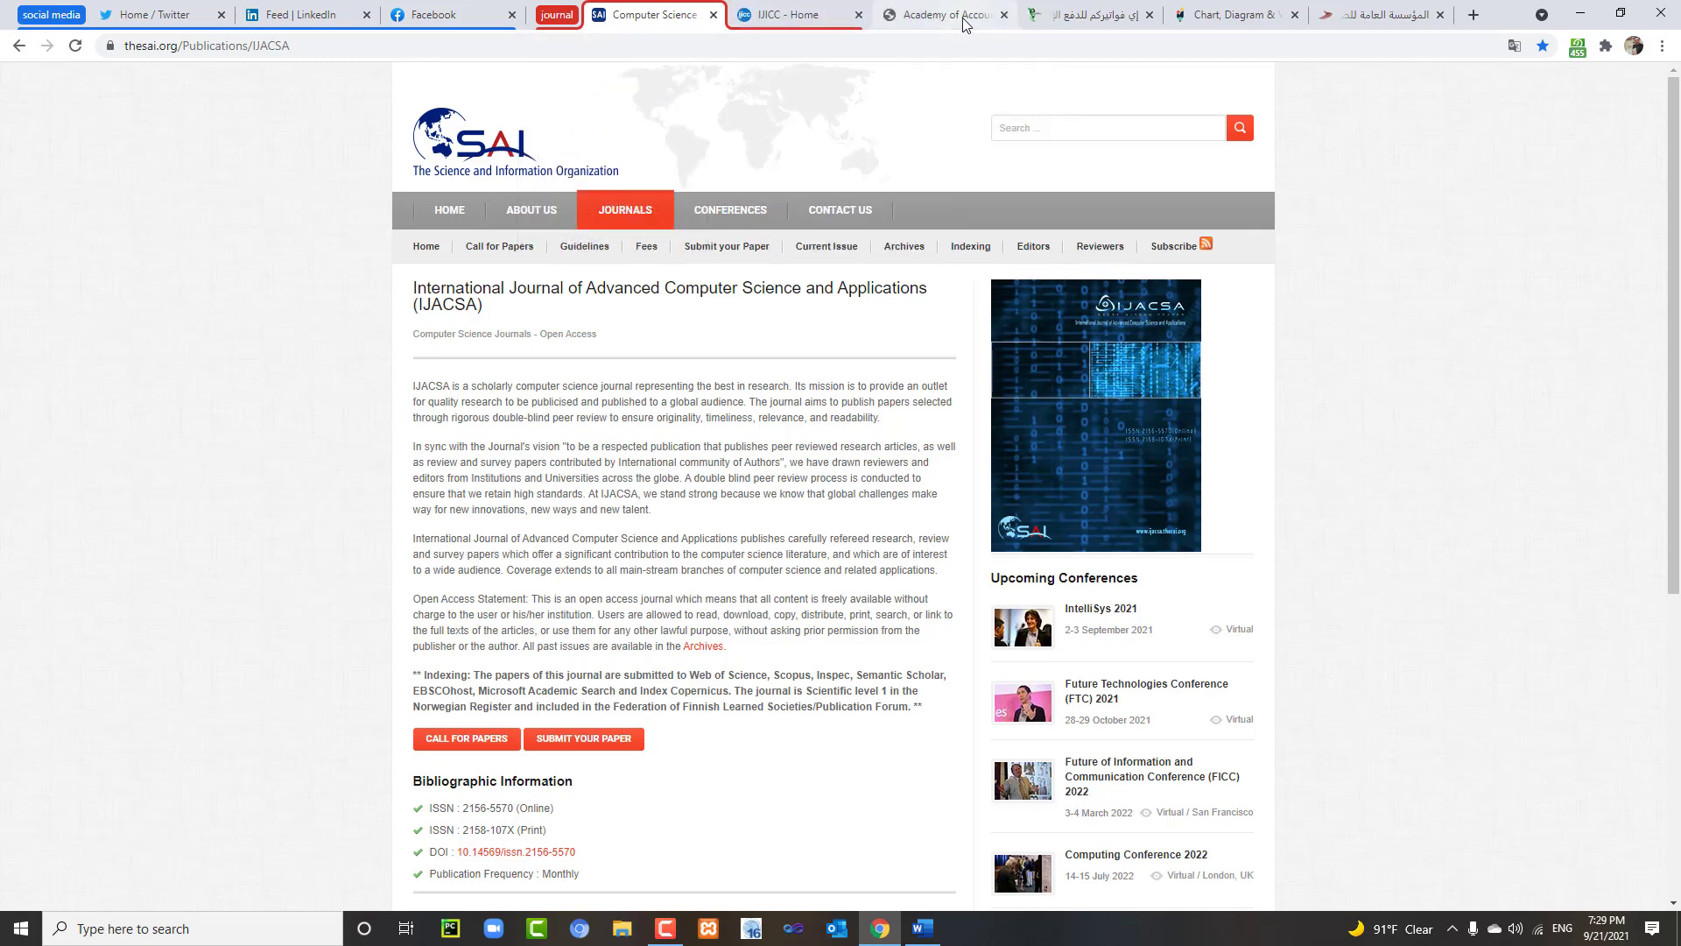
{"action": "right_click", "coordinate": [966, 22]}
{"action": "mouse_move", "coordinate": [1035, 72]}
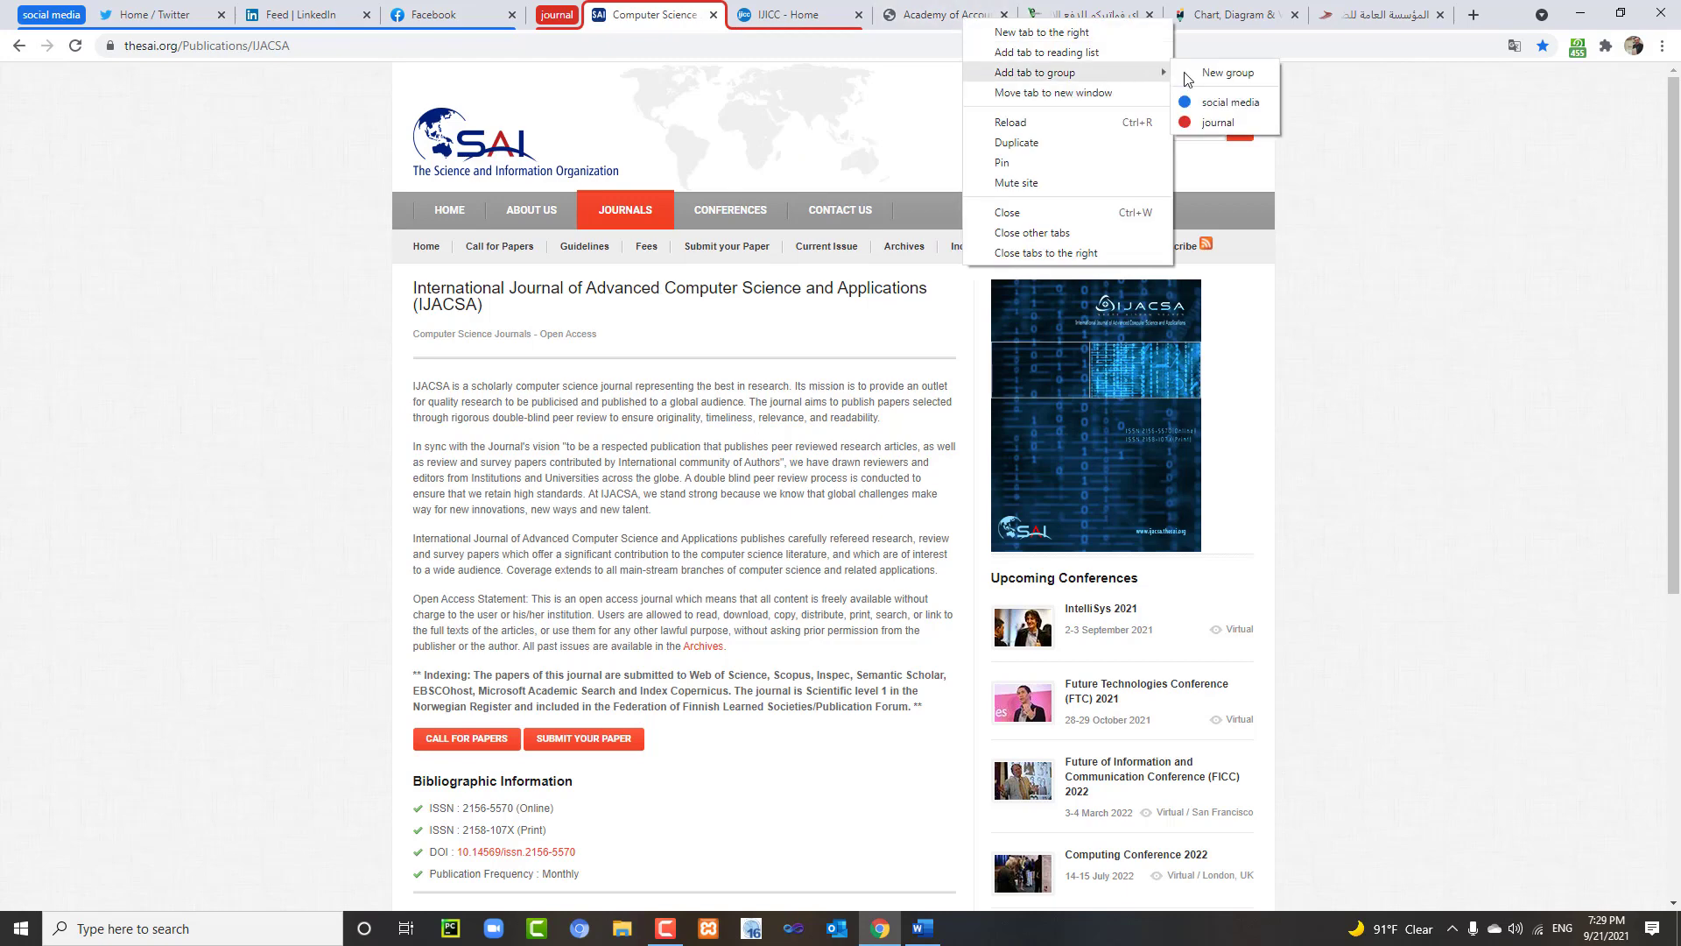
{"action": "left_click", "coordinate": [1224, 125]}
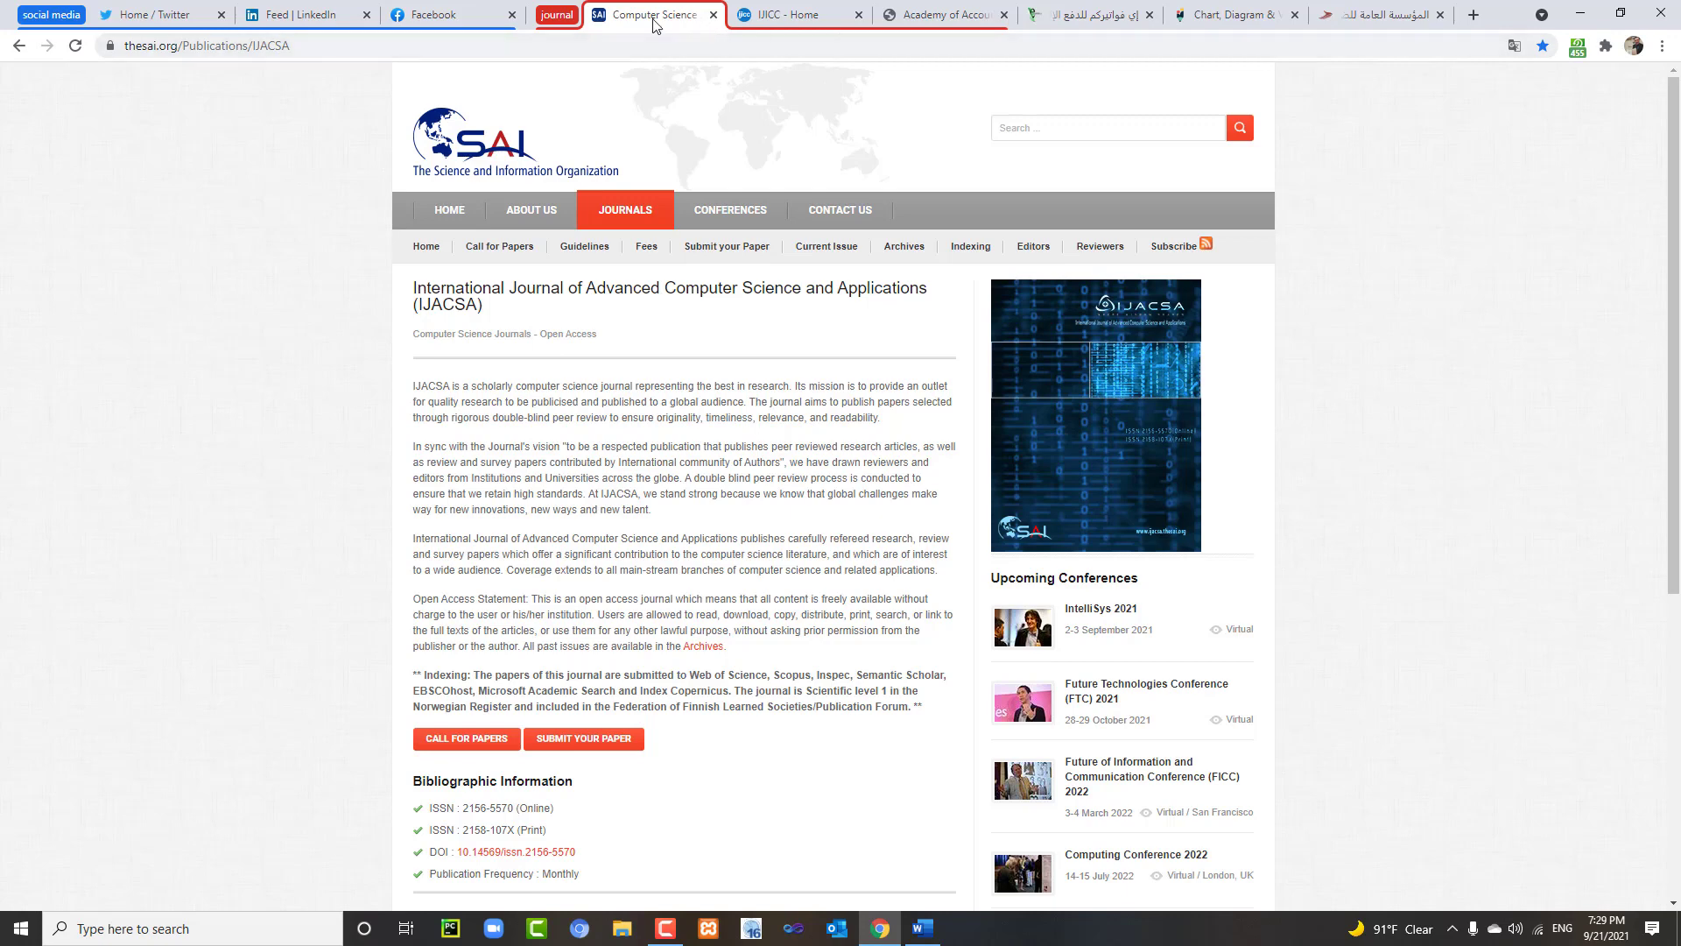
{"action": "left_click", "coordinate": [557, 15]}
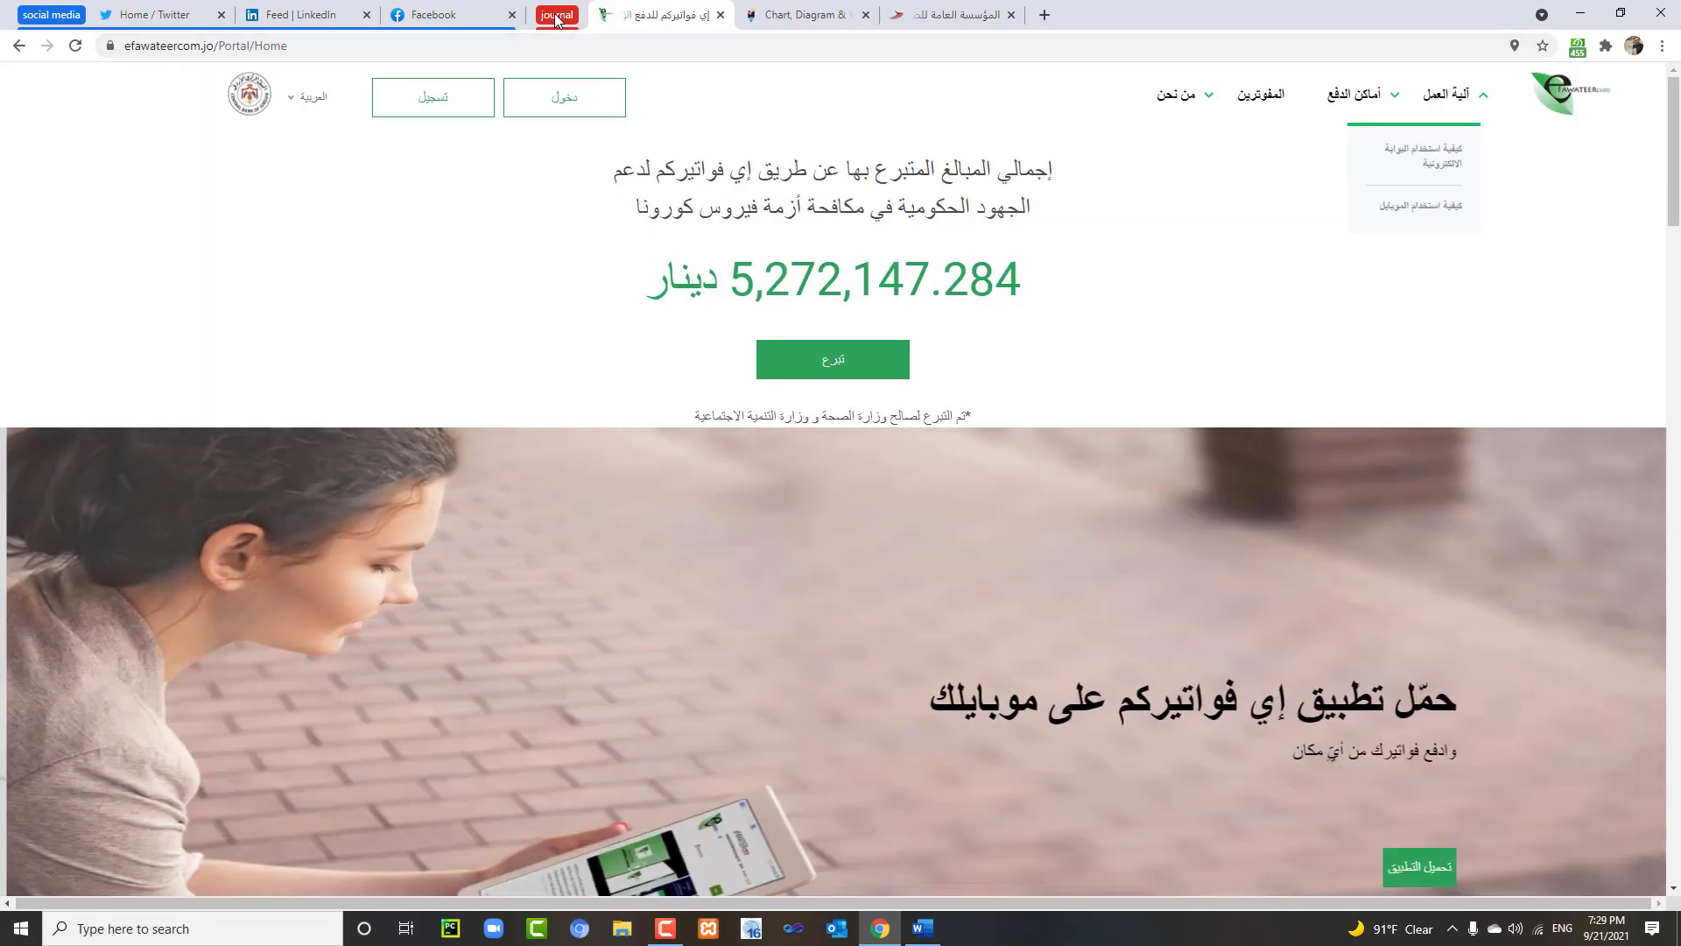
{"action": "left_click", "coordinate": [51, 15]}
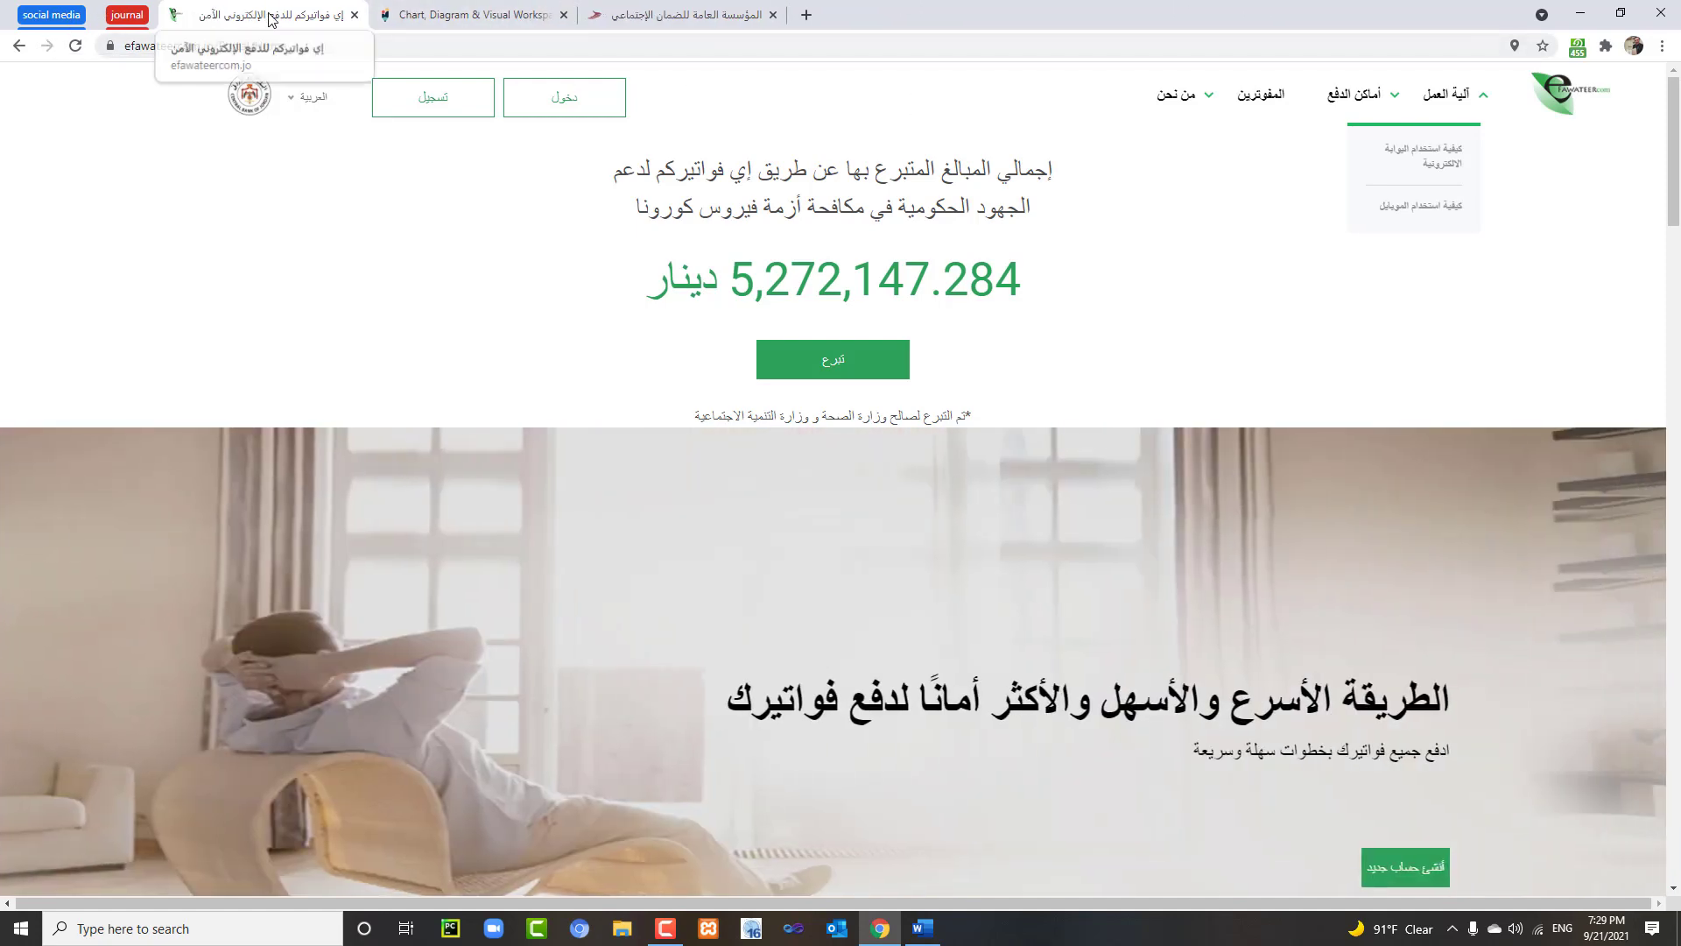
Create a green tab group named 'others' holding the eFawateercom tab
{"action": "right_click", "coordinate": [269, 19]}
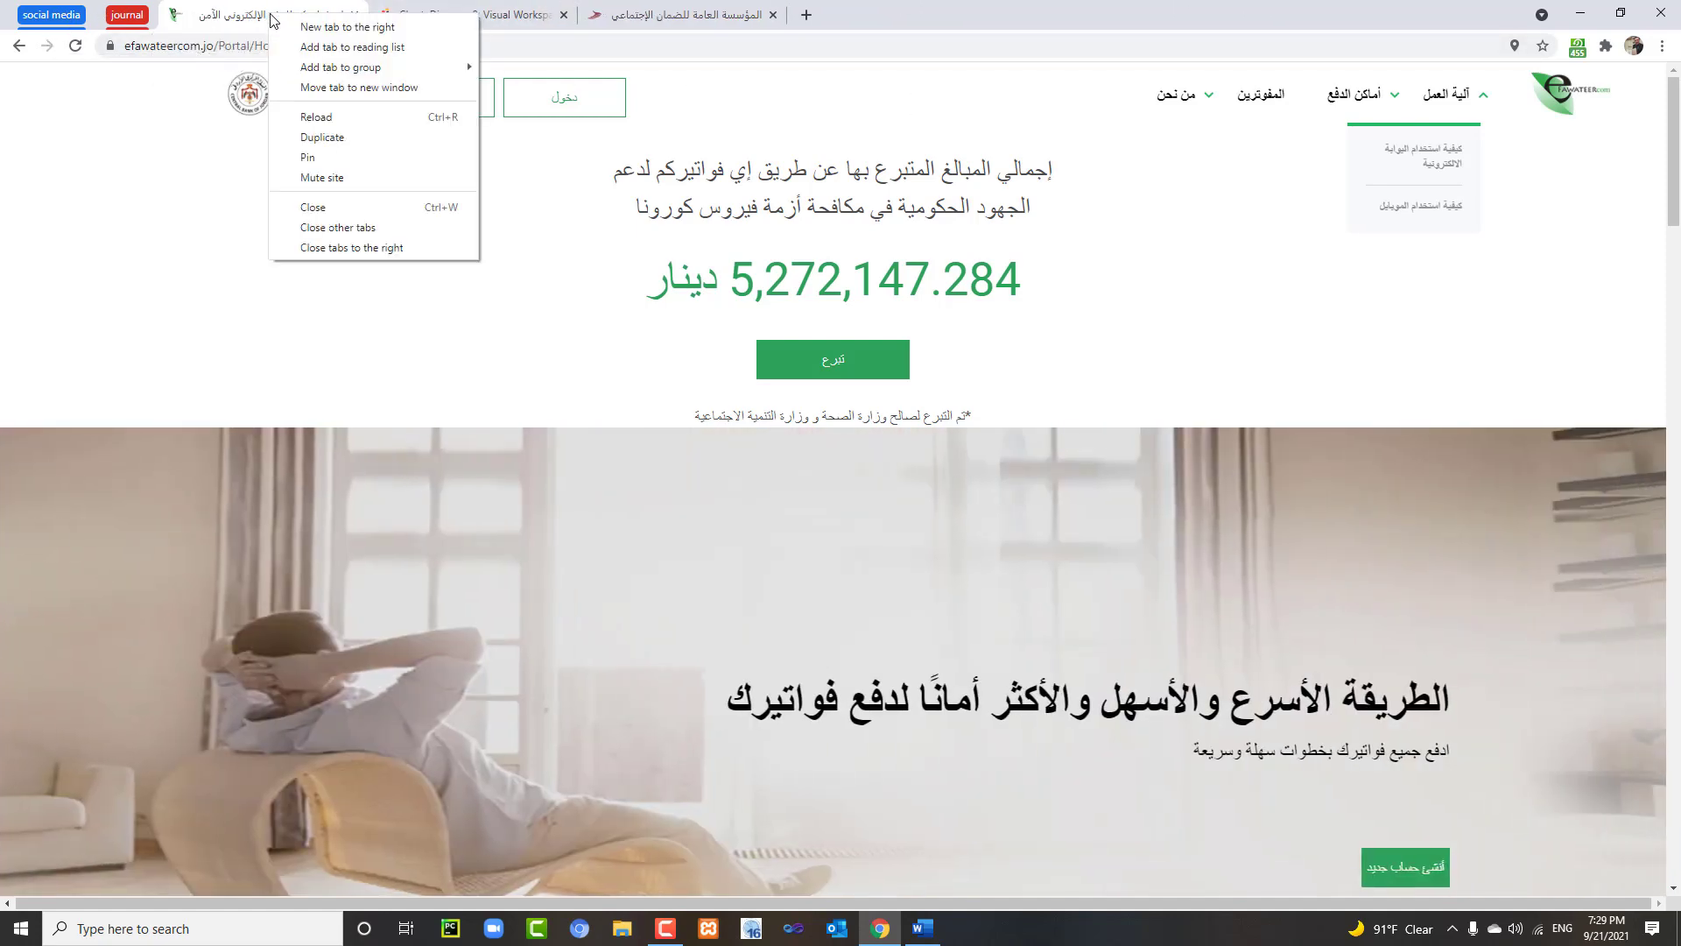
{"action": "key", "text": "Escape"}
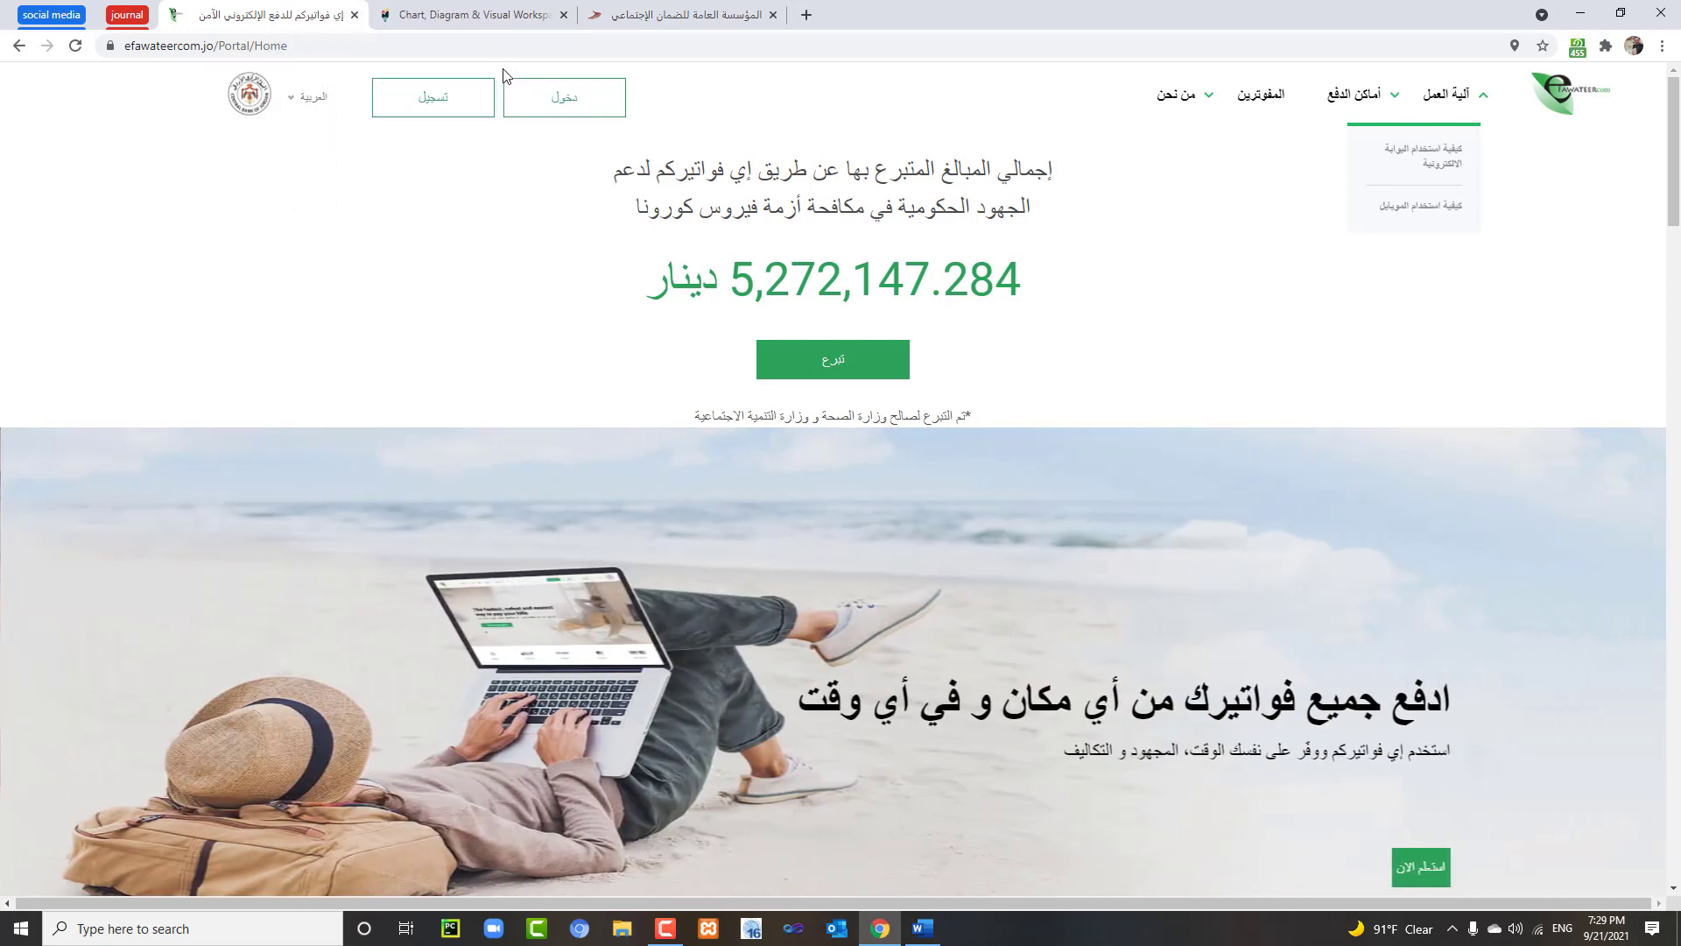
{"action": "type", "text": "oth"}
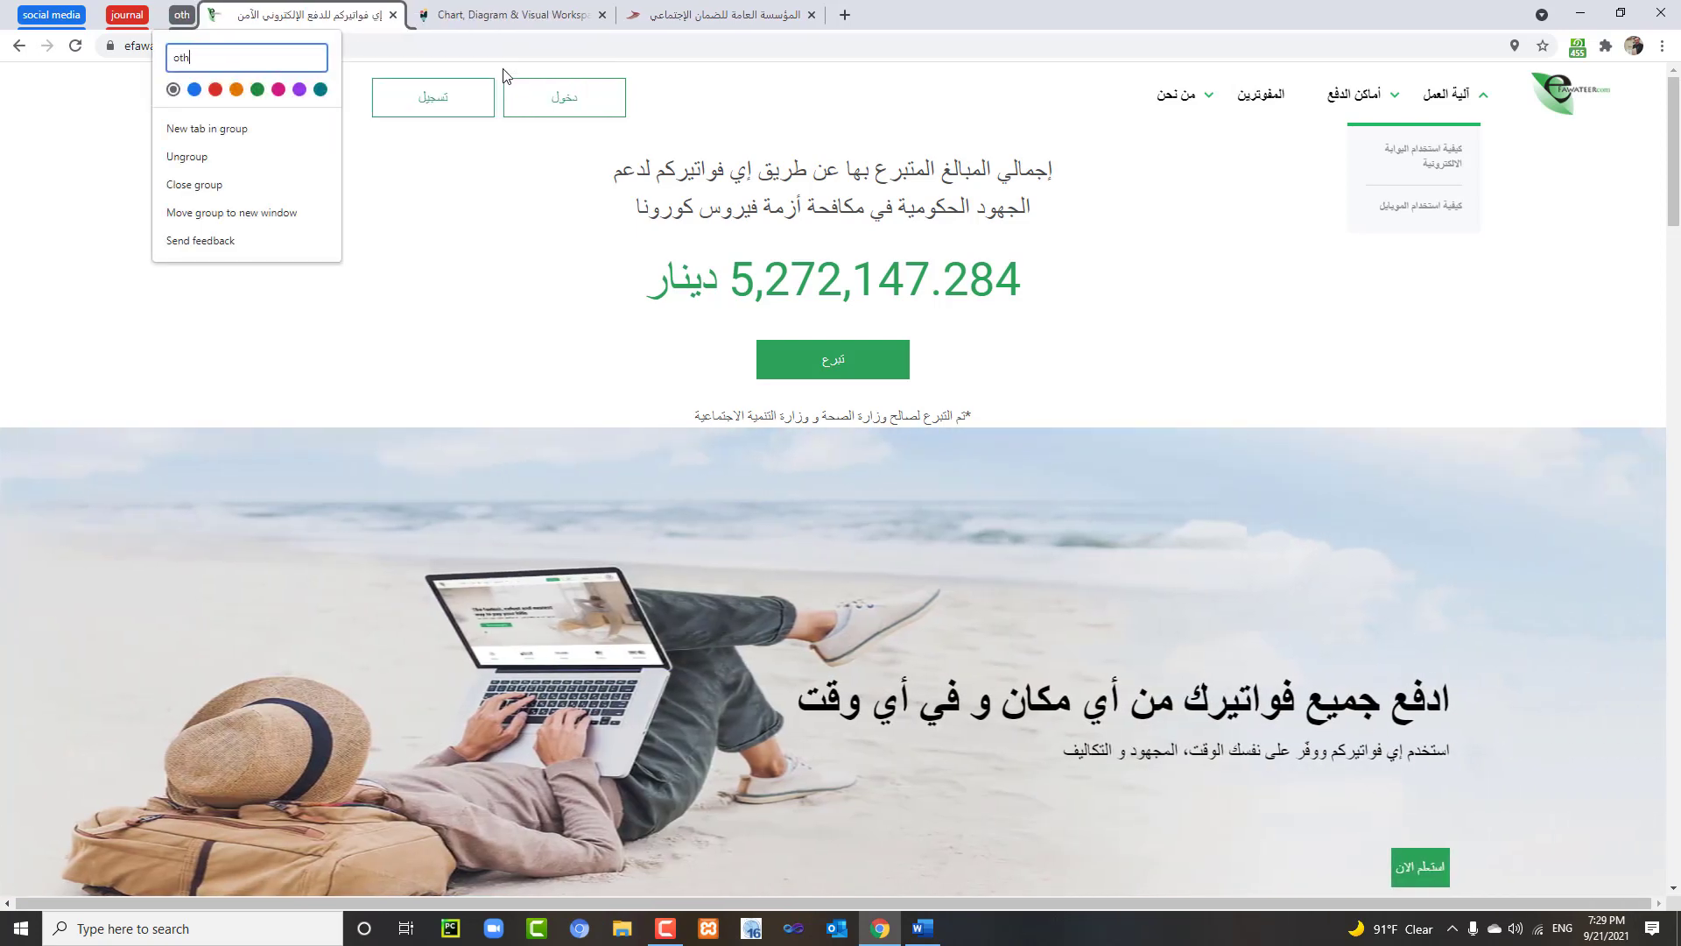
{"action": "type", "text": "ers"}
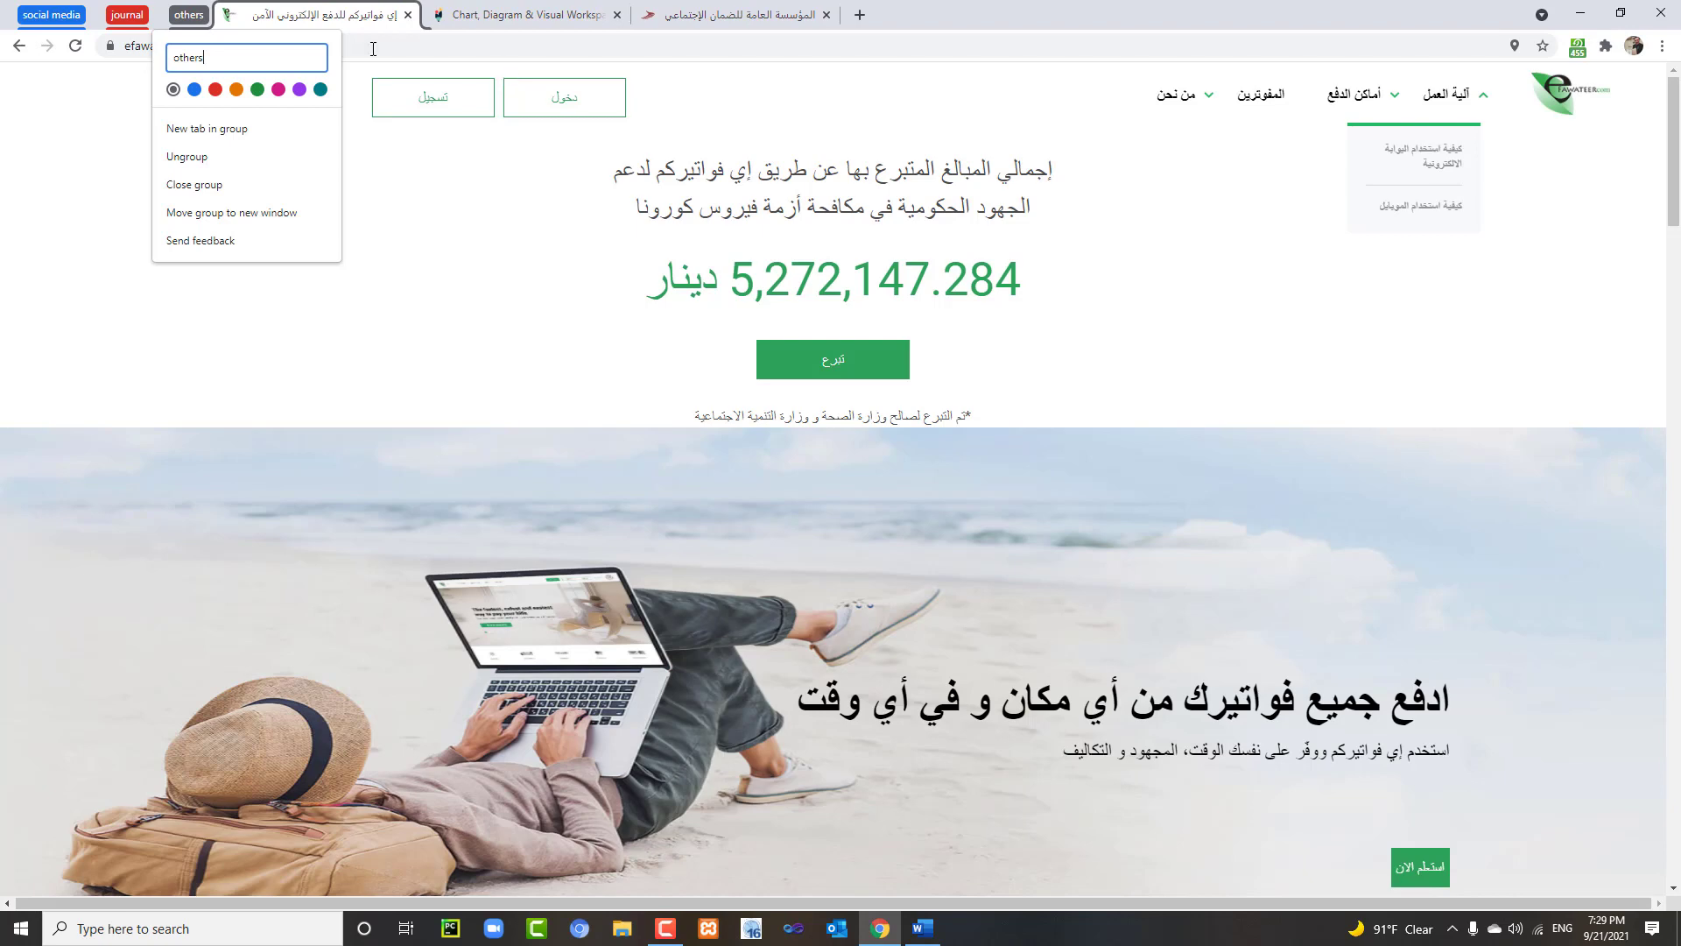
{"action": "left_click", "coordinate": [257, 89]}
{"action": "key", "text": "Escape"}
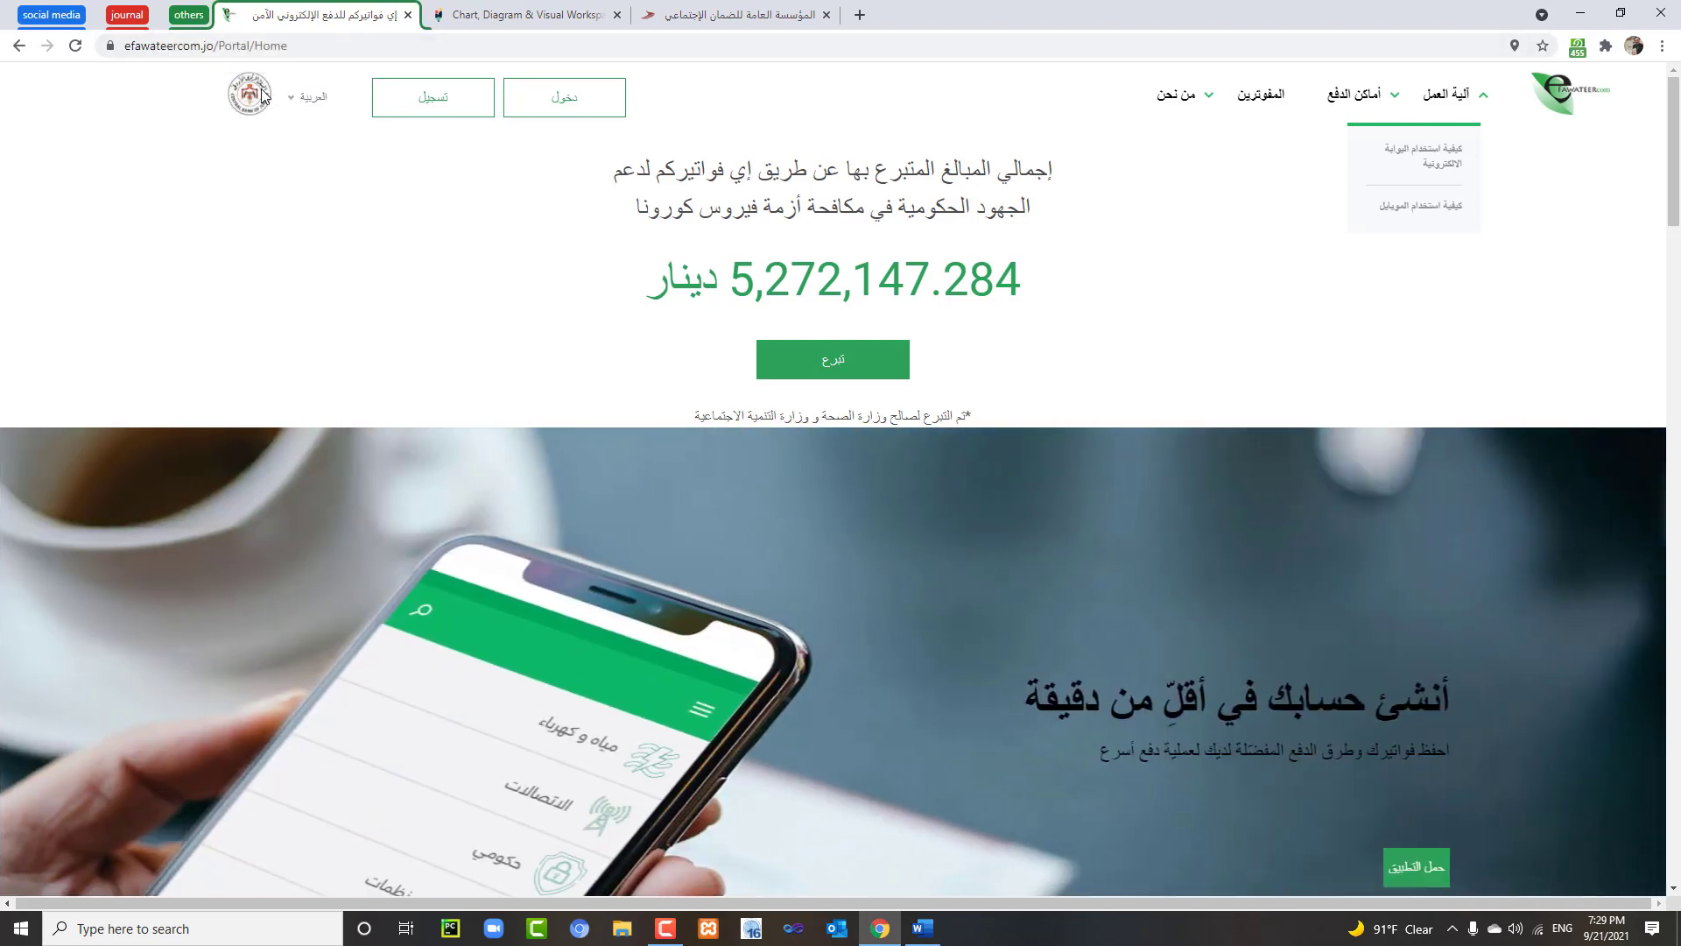
Add the diagramming tab and the Arabic-titled tab to the others group
{"action": "right_click", "coordinate": [522, 11]}
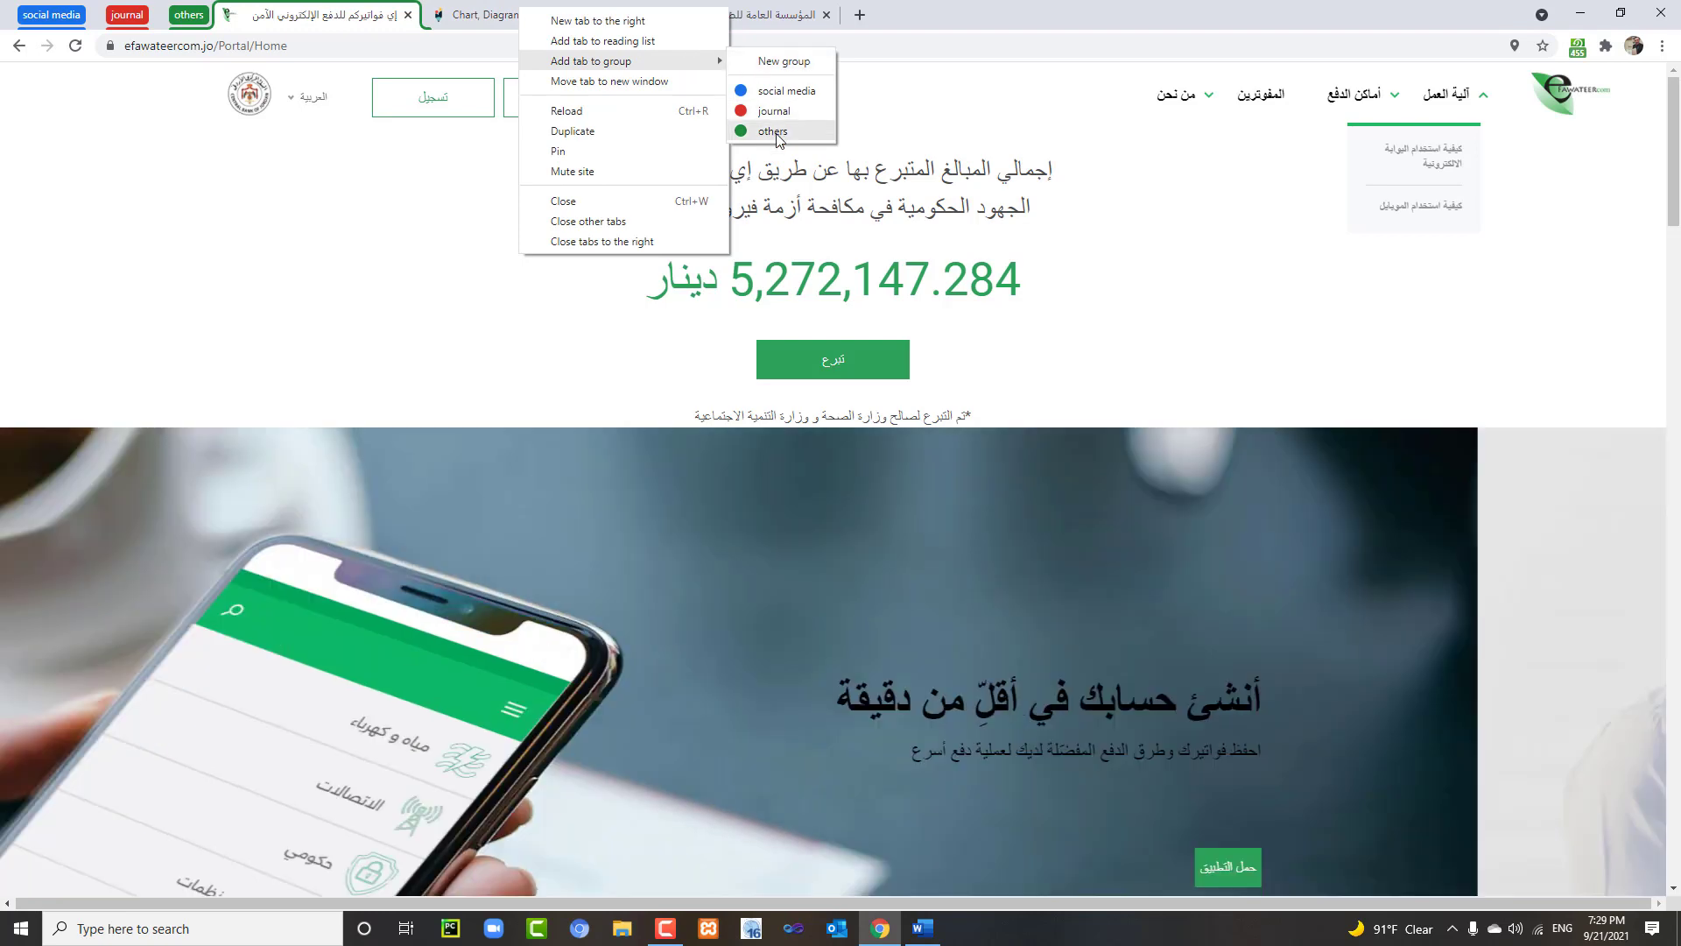
{"action": "left_click", "coordinate": [770, 129]}
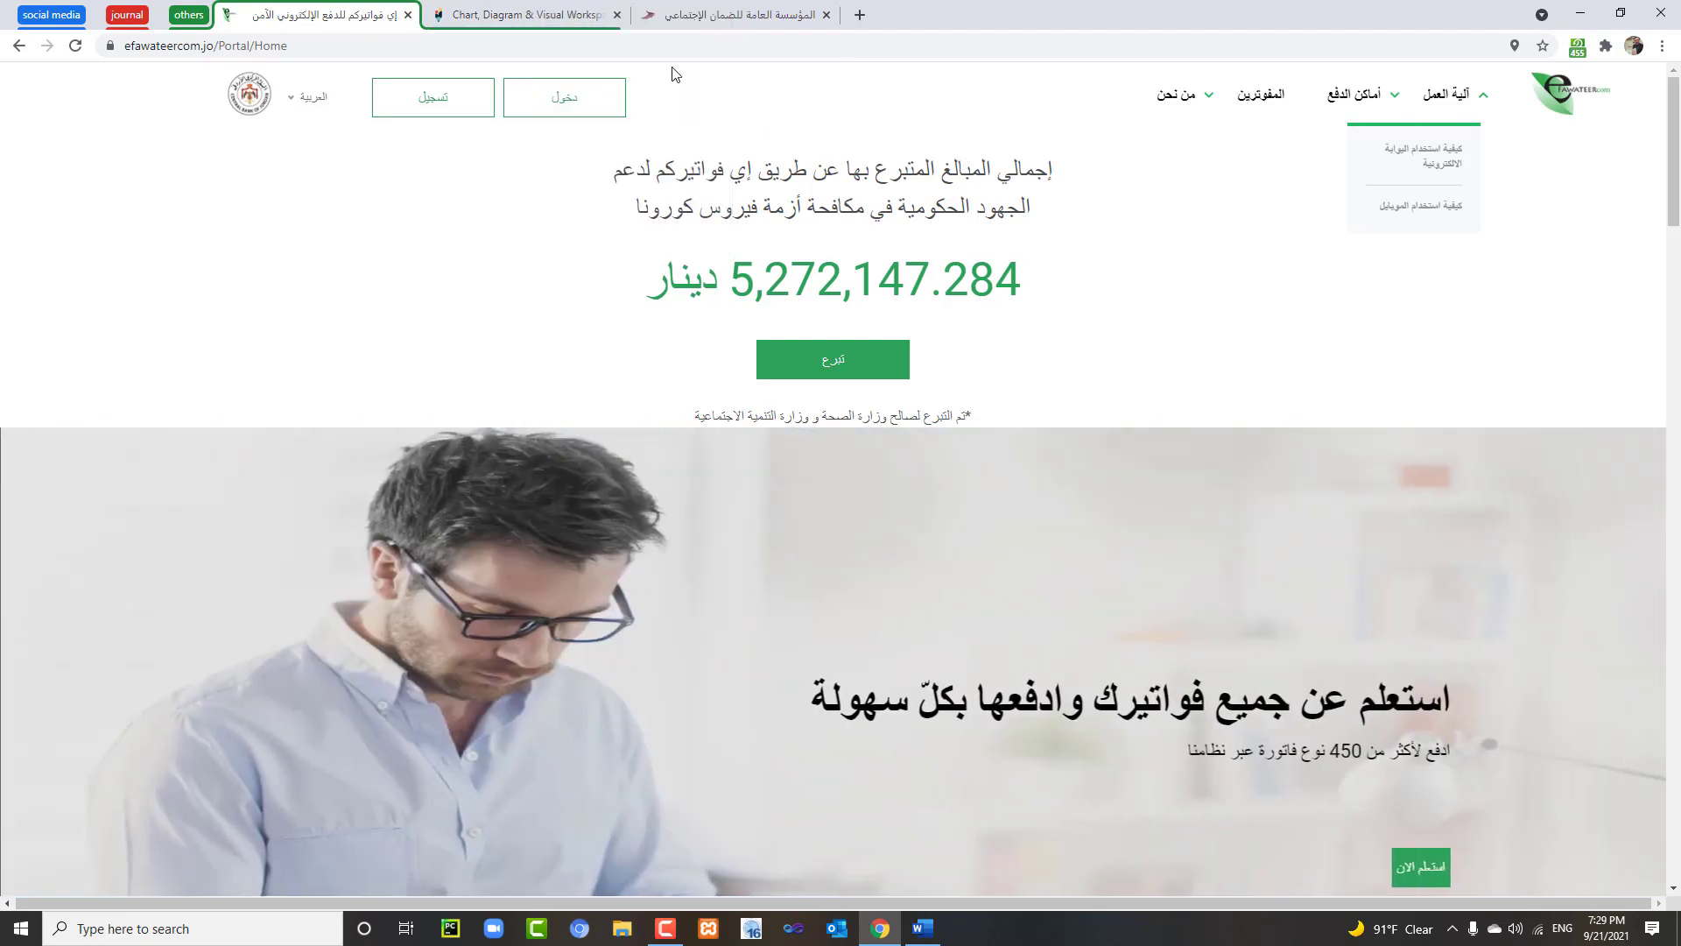
{"action": "right_click", "coordinate": [697, 13]}
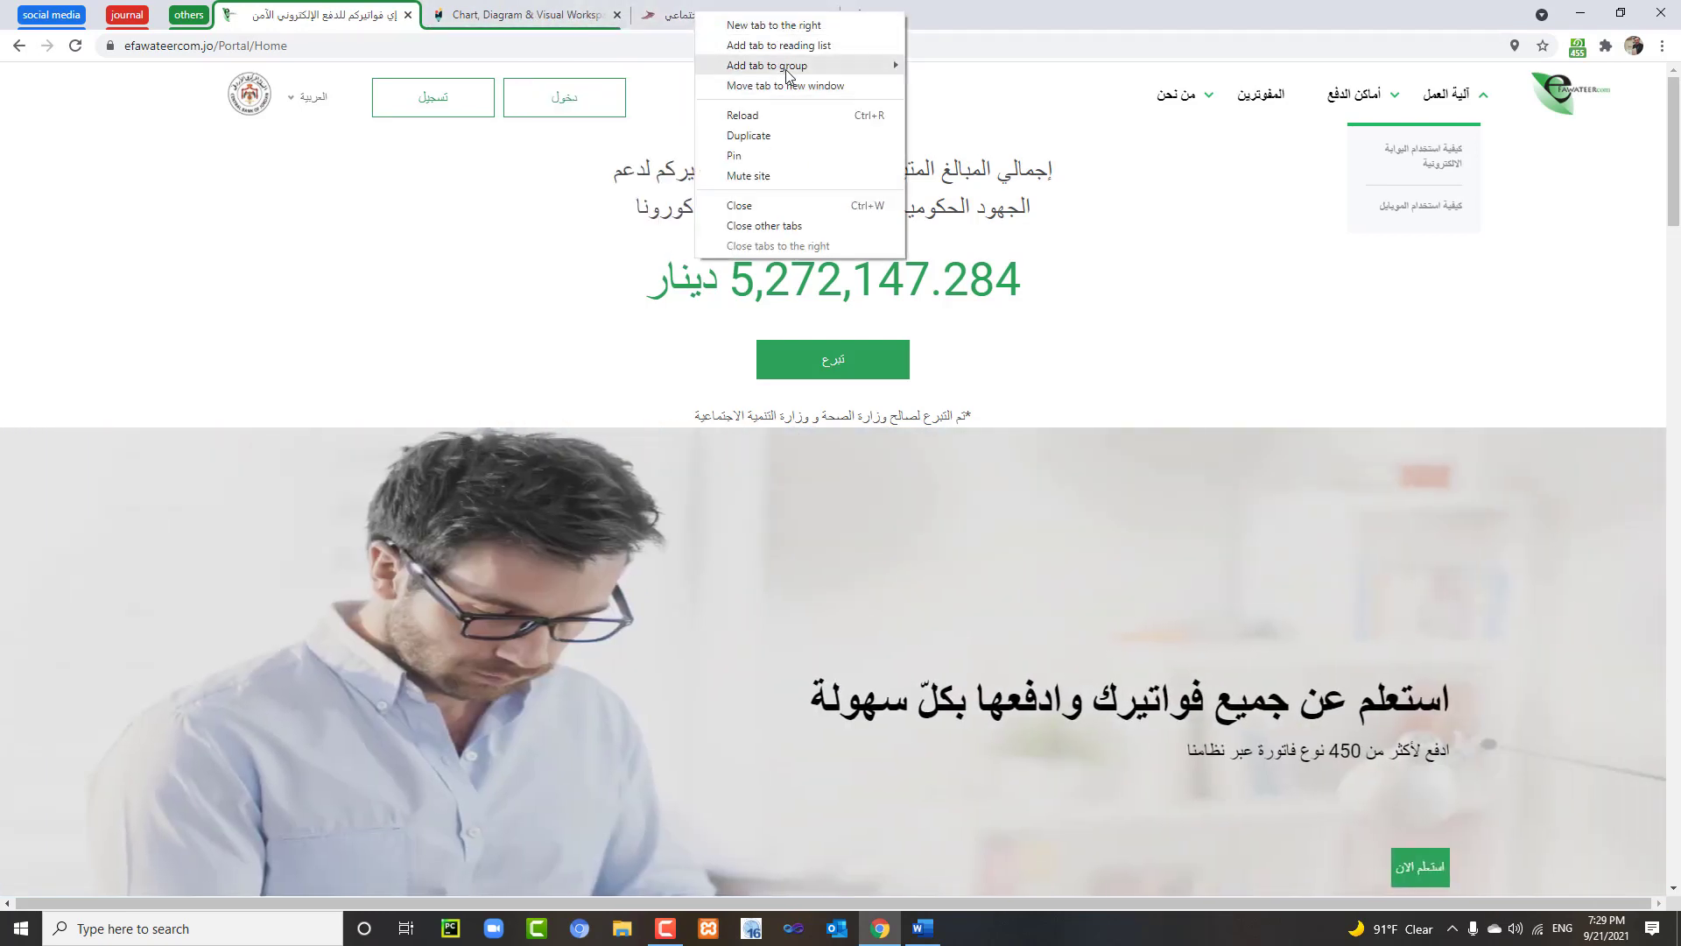
{"action": "left_click", "coordinate": [944, 125]}
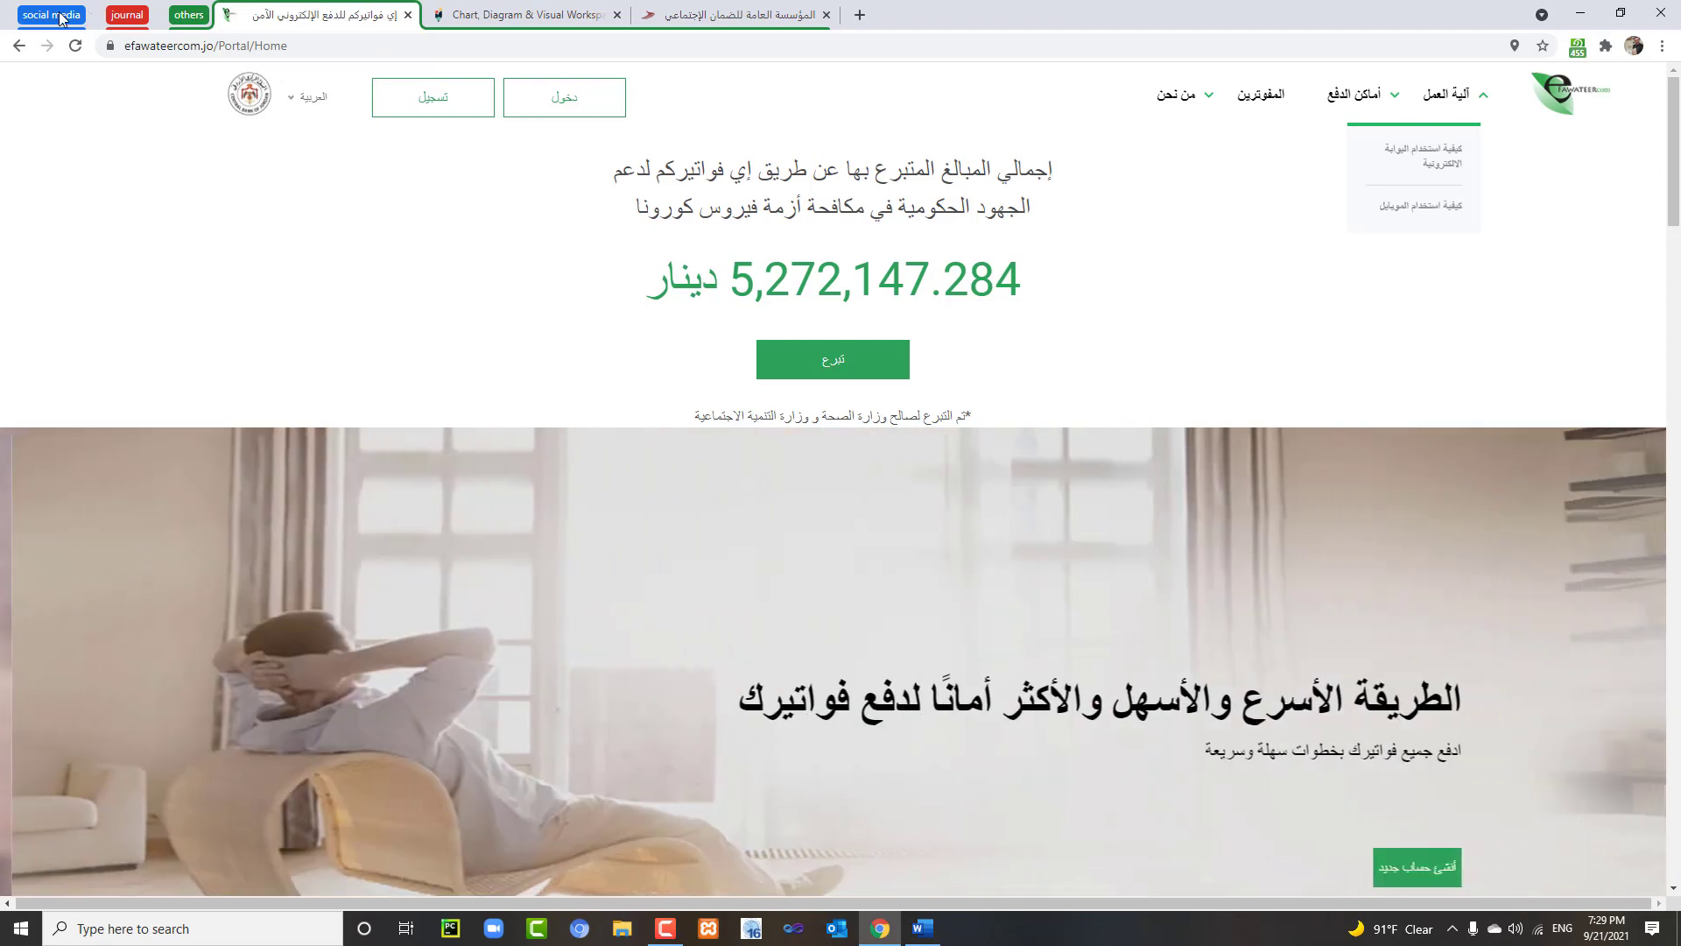
Expand the journal and social media groups, then collapse the others and journal groups
{"action": "left_click", "coordinate": [112, 16]}
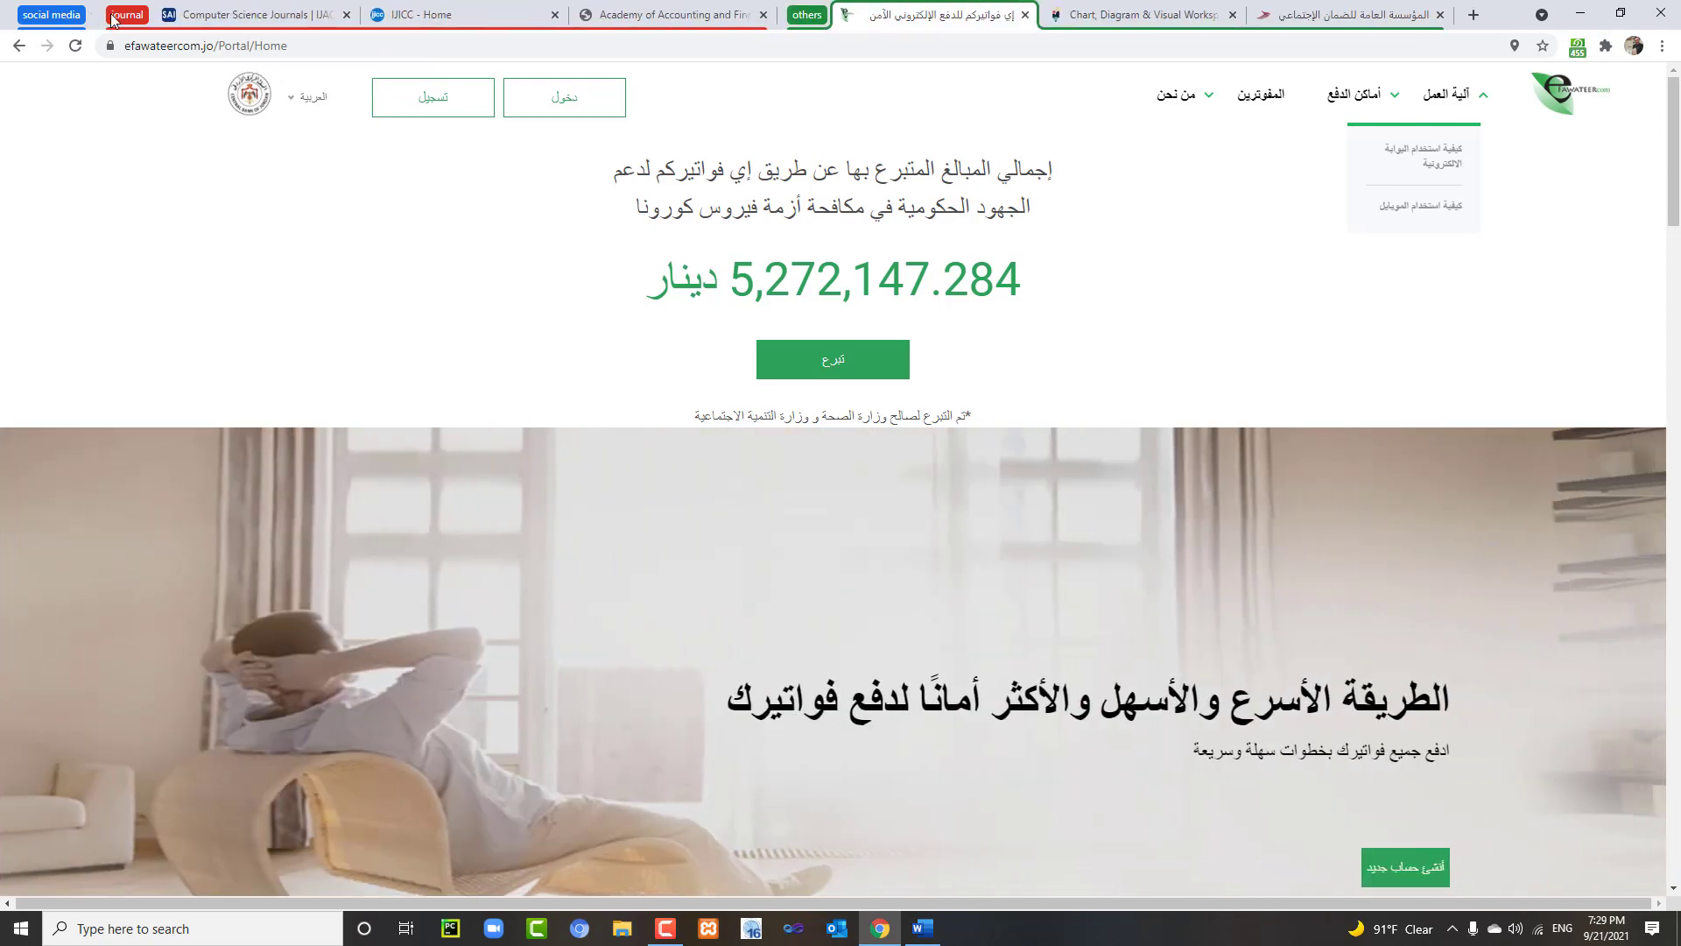
{"action": "left_click", "coordinate": [65, 18]}
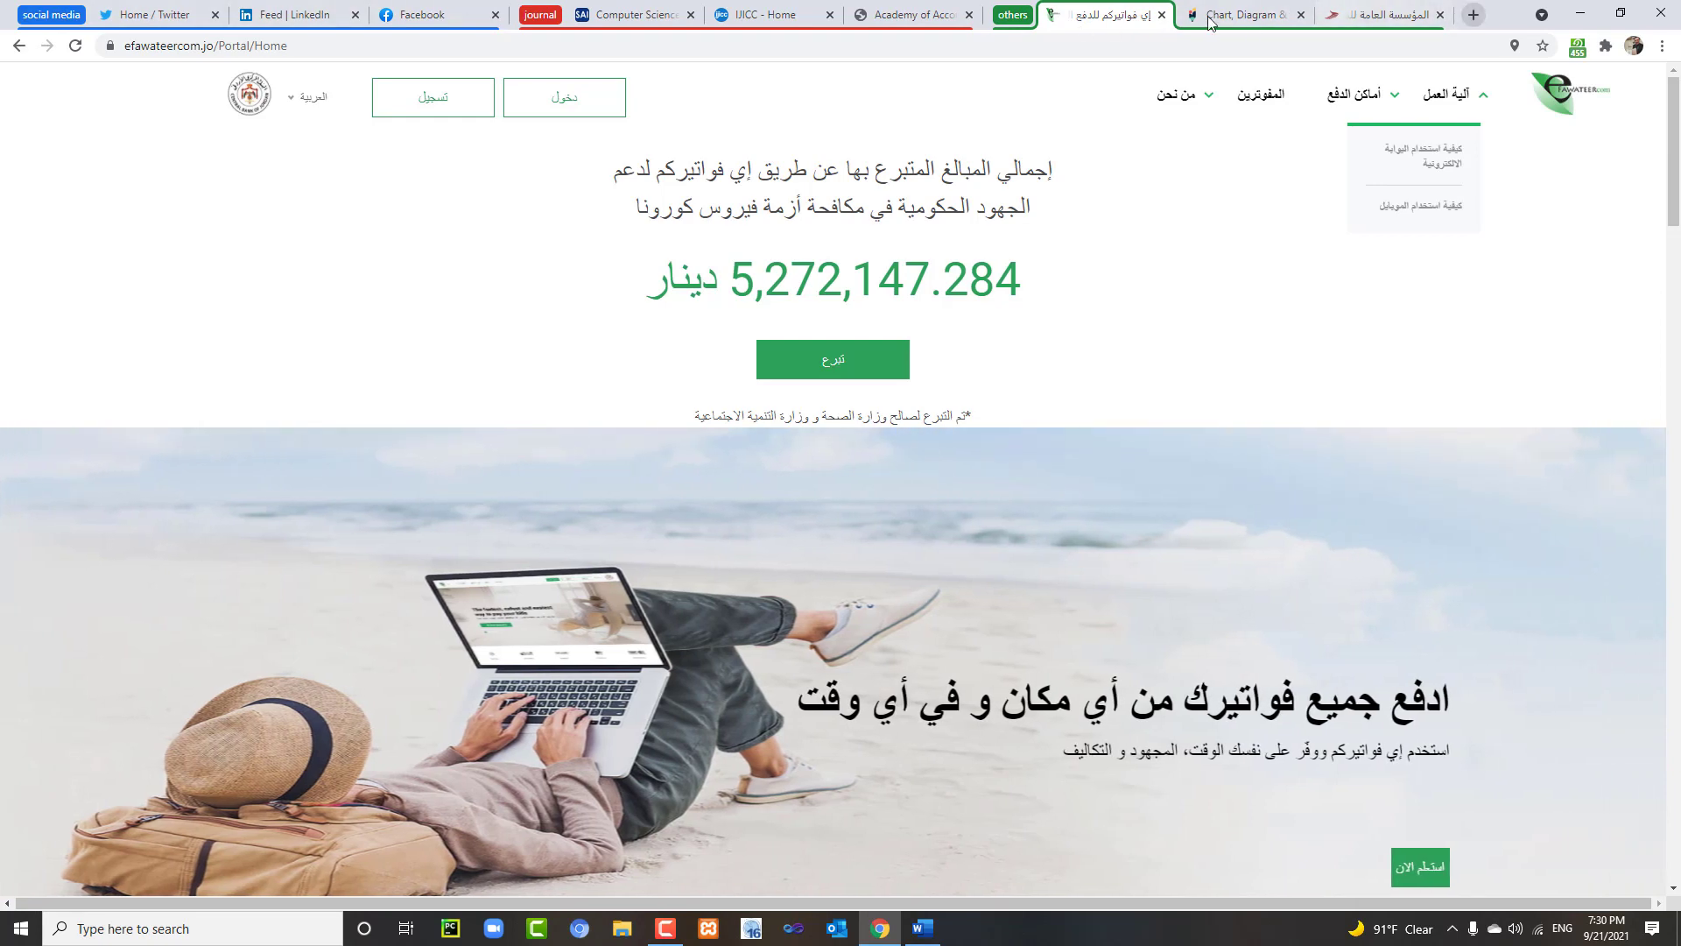
{"action": "left_click", "coordinate": [1013, 15]}
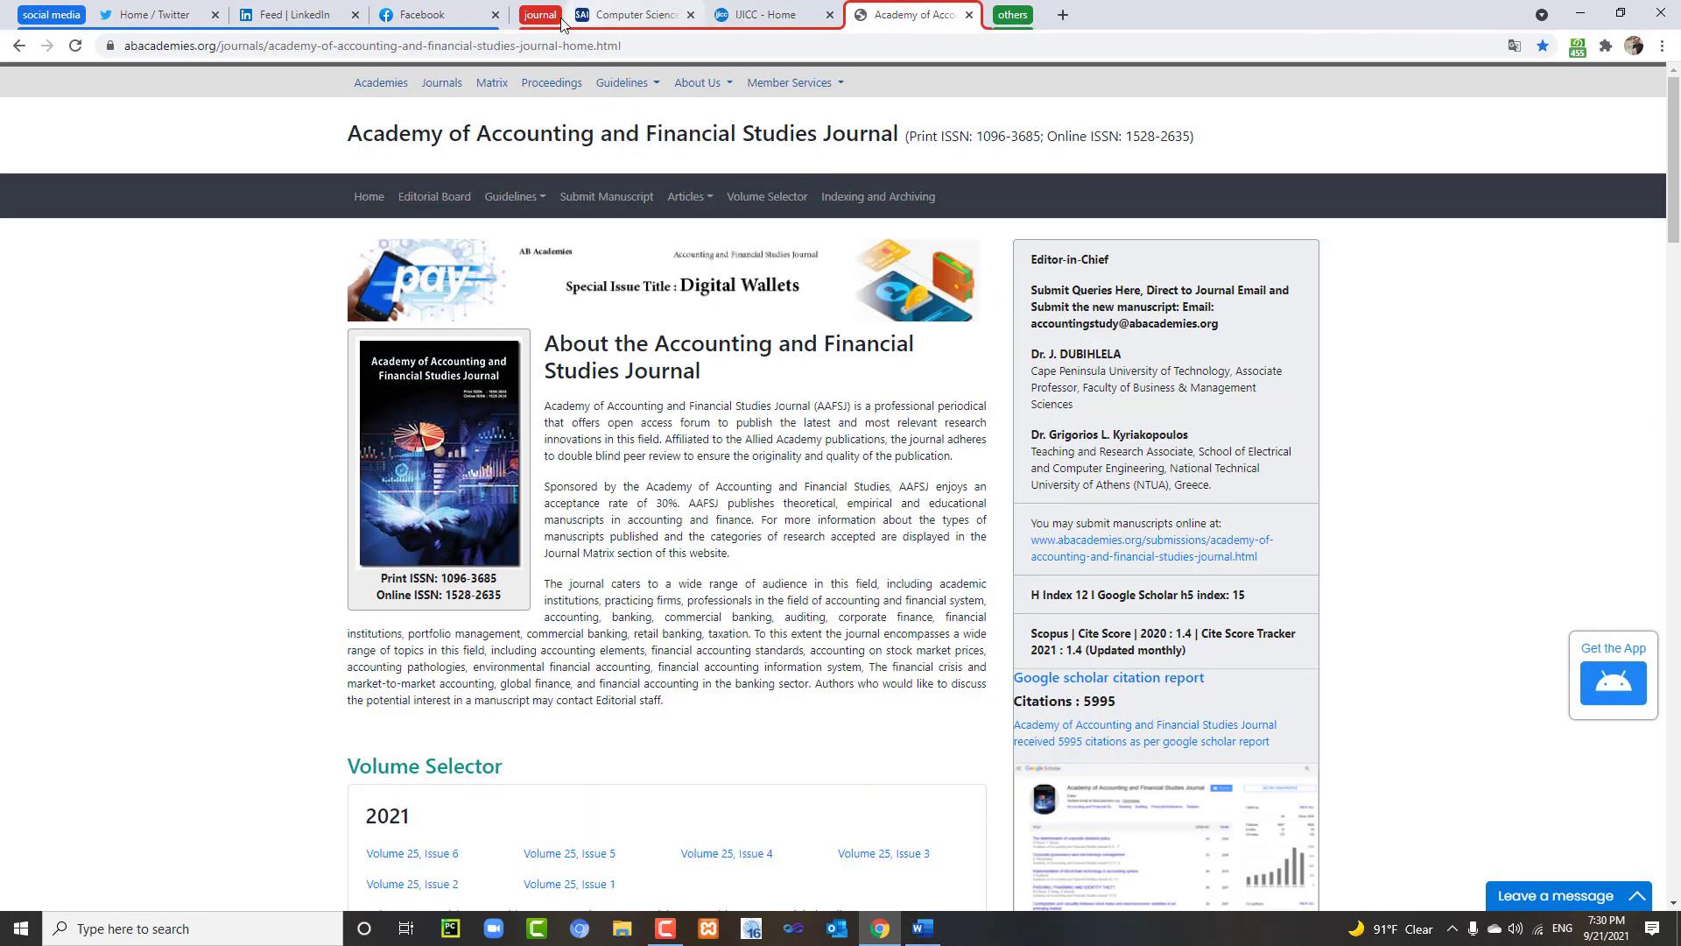
{"action": "left_click", "coordinate": [558, 20]}
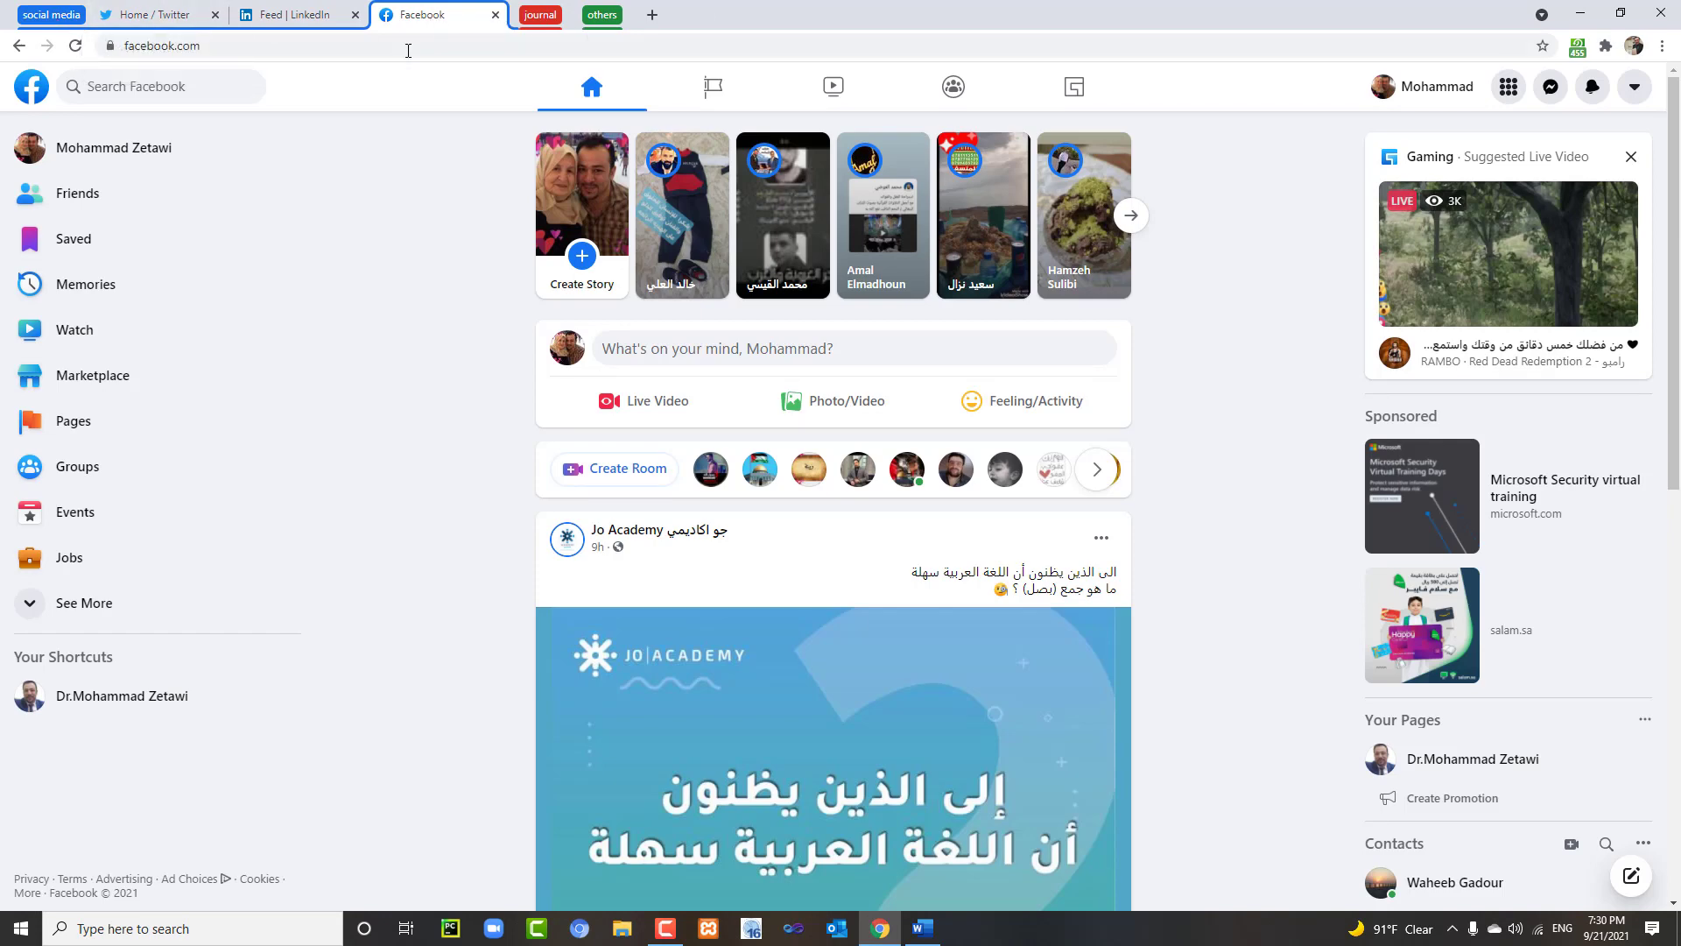
Open the social media group editor, expand journal and others, and switch to the Computer Science Journals tab
{"action": "right_click", "coordinate": [51, 18]}
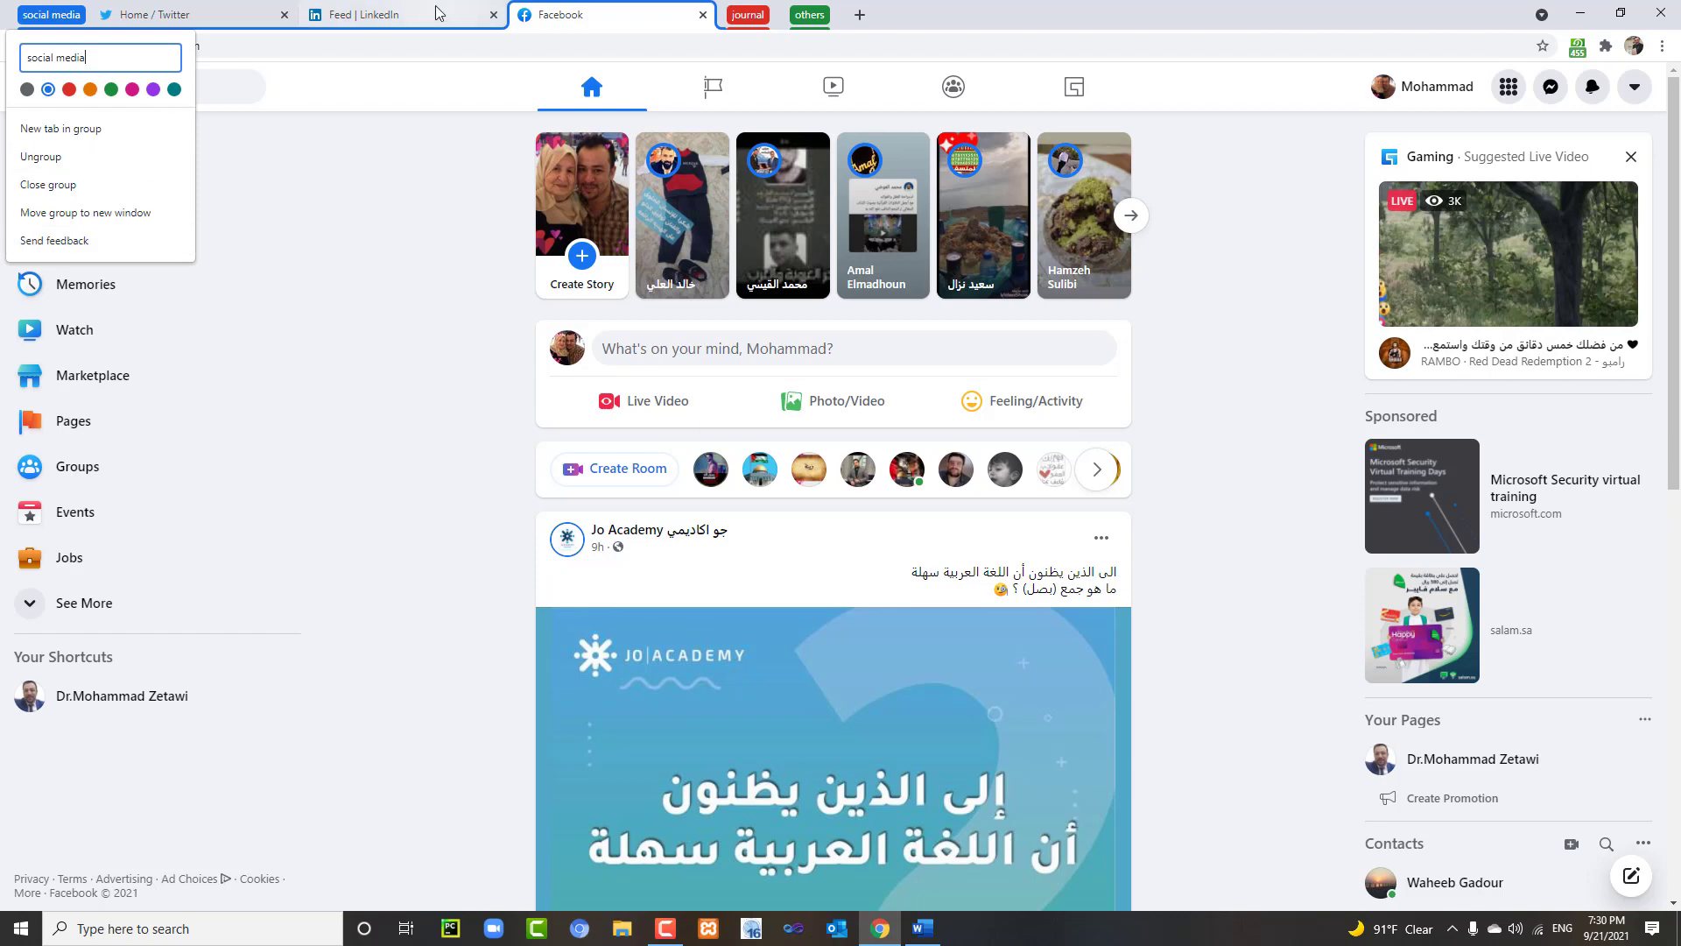
{"action": "left_click", "coordinate": [748, 22]}
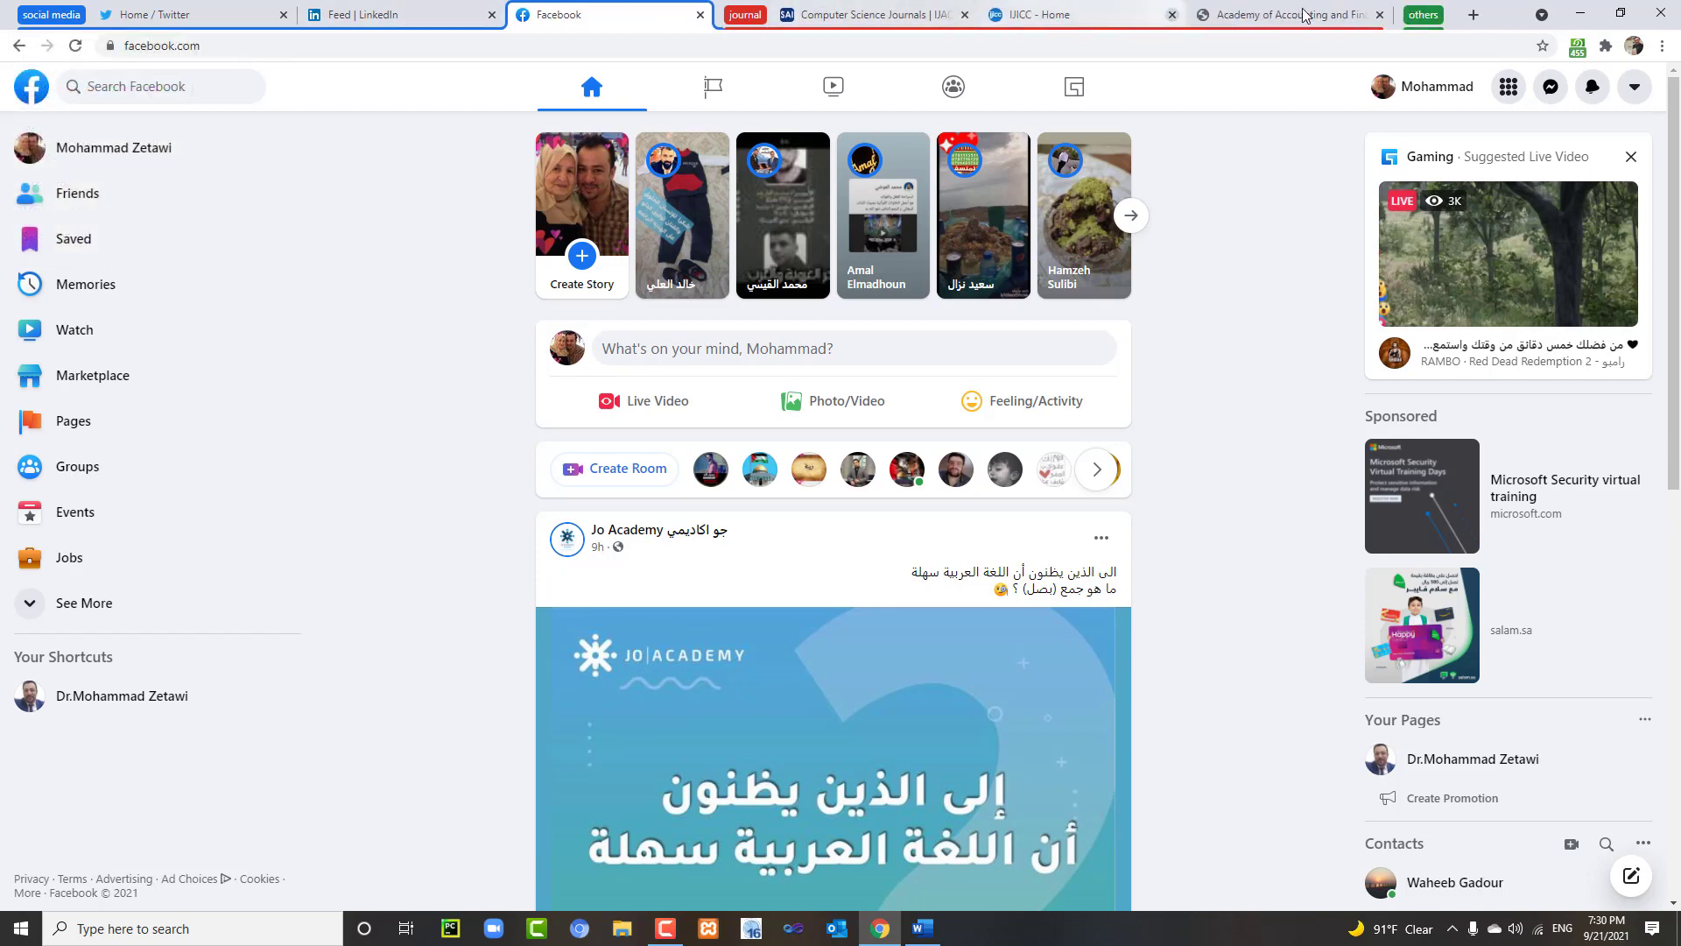
{"action": "left_click", "coordinate": [1425, 15]}
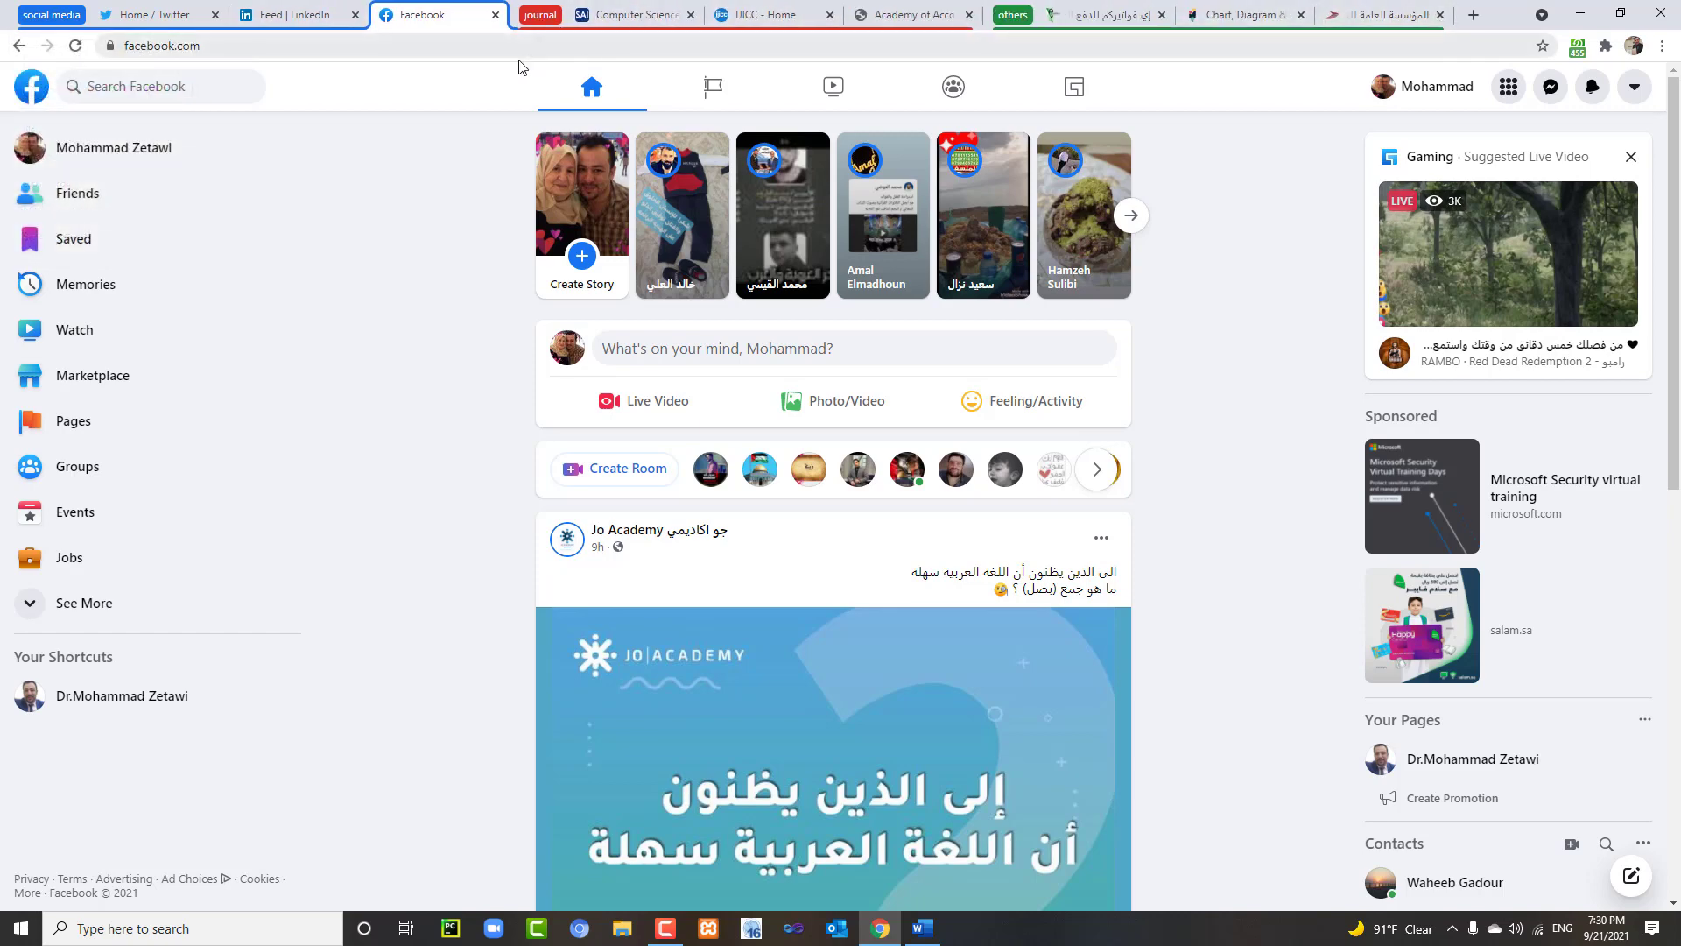
{"action": "left_click", "coordinate": [640, 16]}
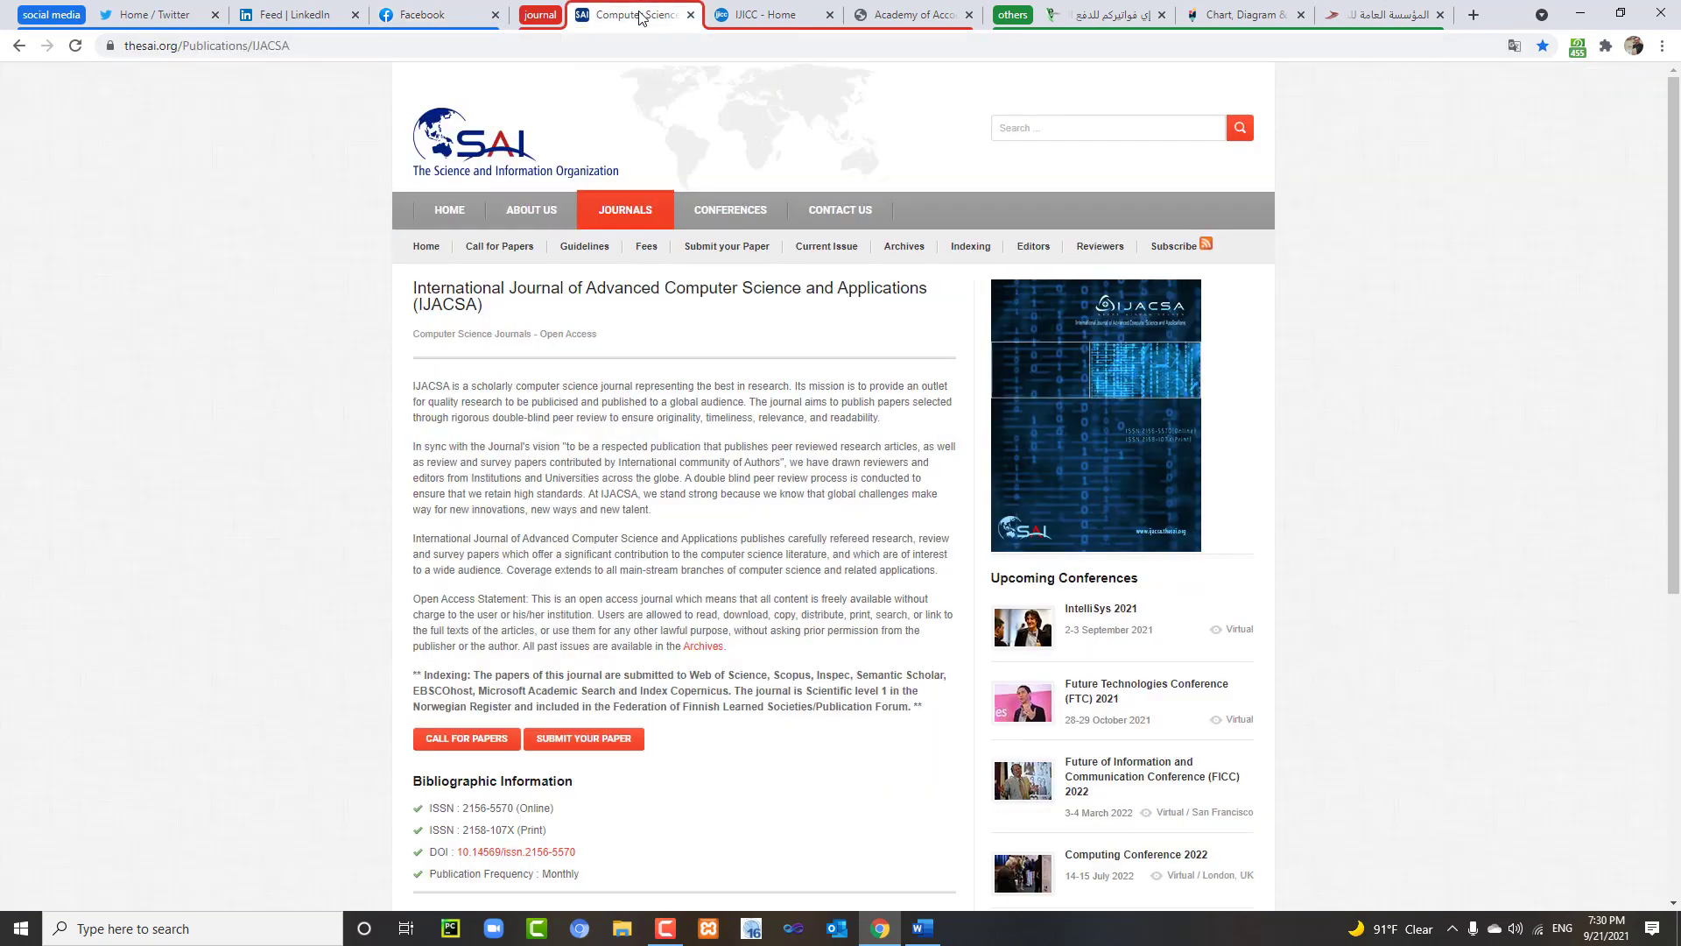
{"action": "left_click_drag", "start_coordinate": [640, 16], "coordinate": [456, 18]}
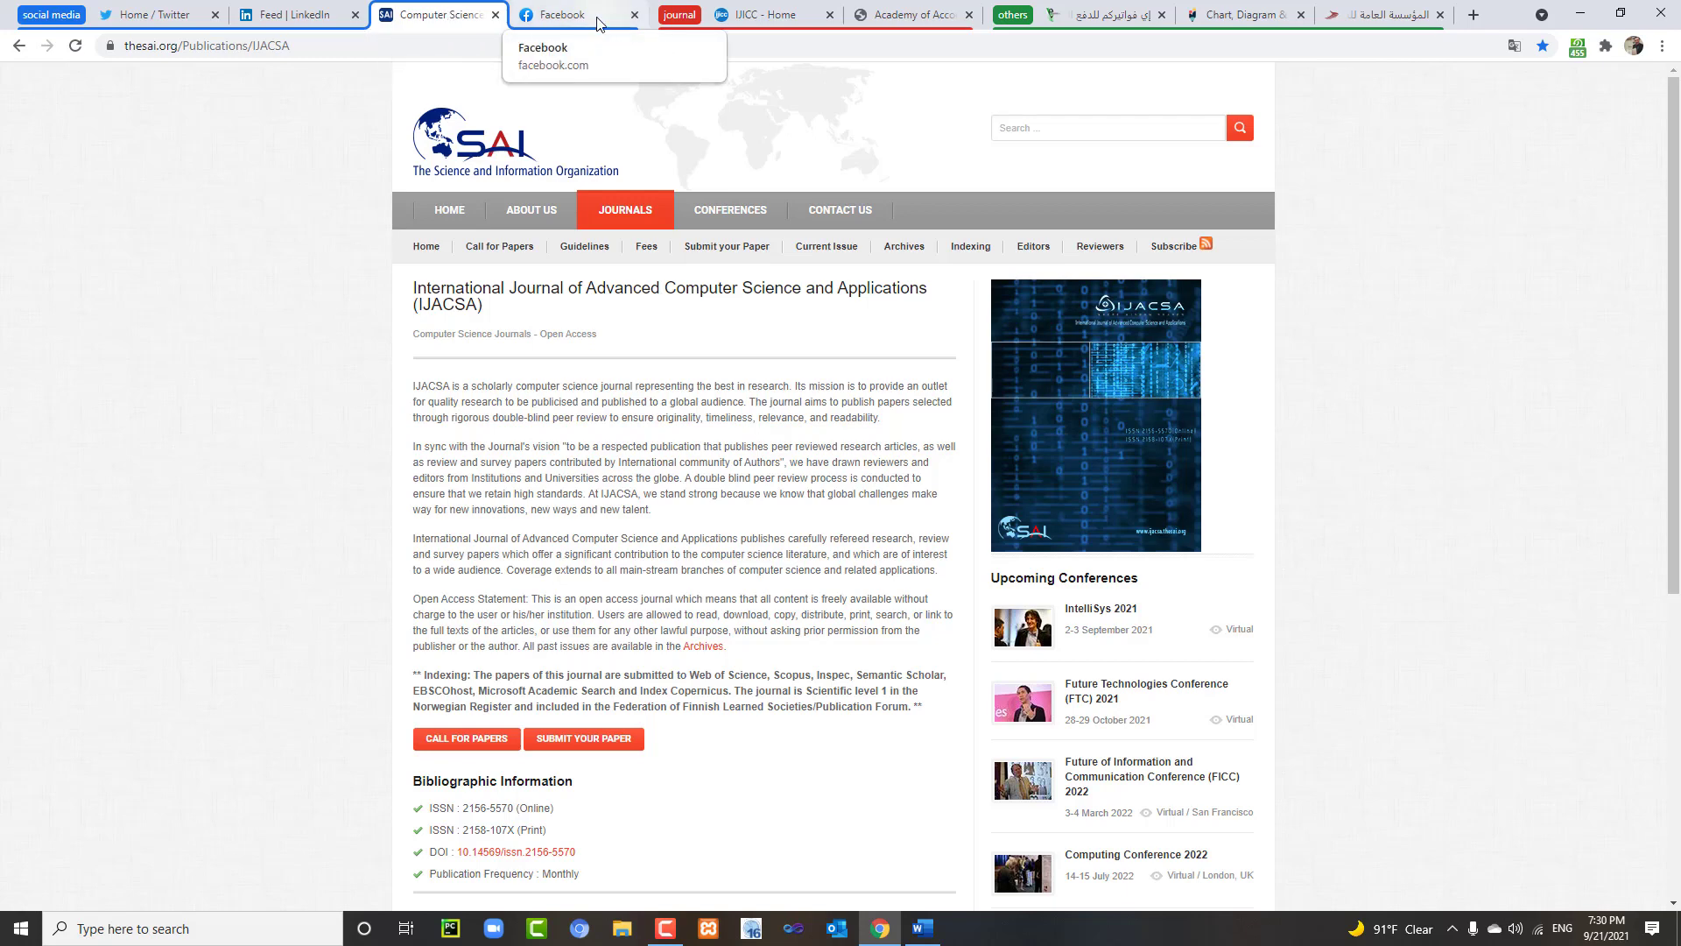
{"action": "left_click_drag", "start_coordinate": [598, 24], "coordinate": [744, 20]}
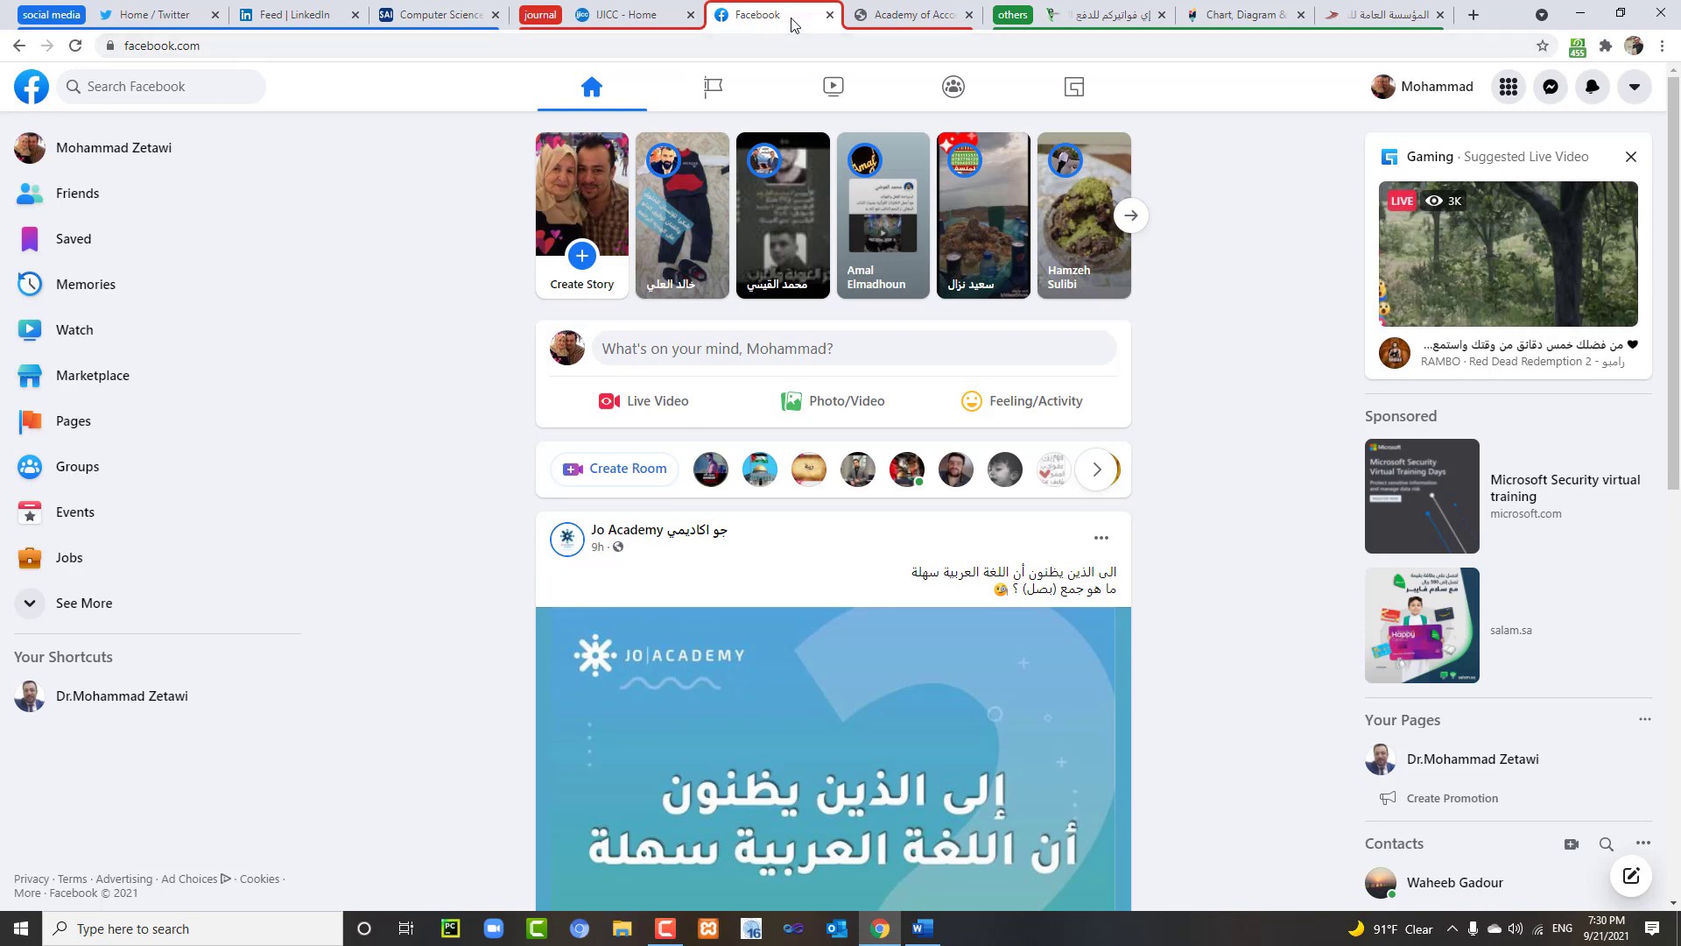
{"action": "left_click_drag", "start_coordinate": [742, 18], "coordinate": [634, 39]}
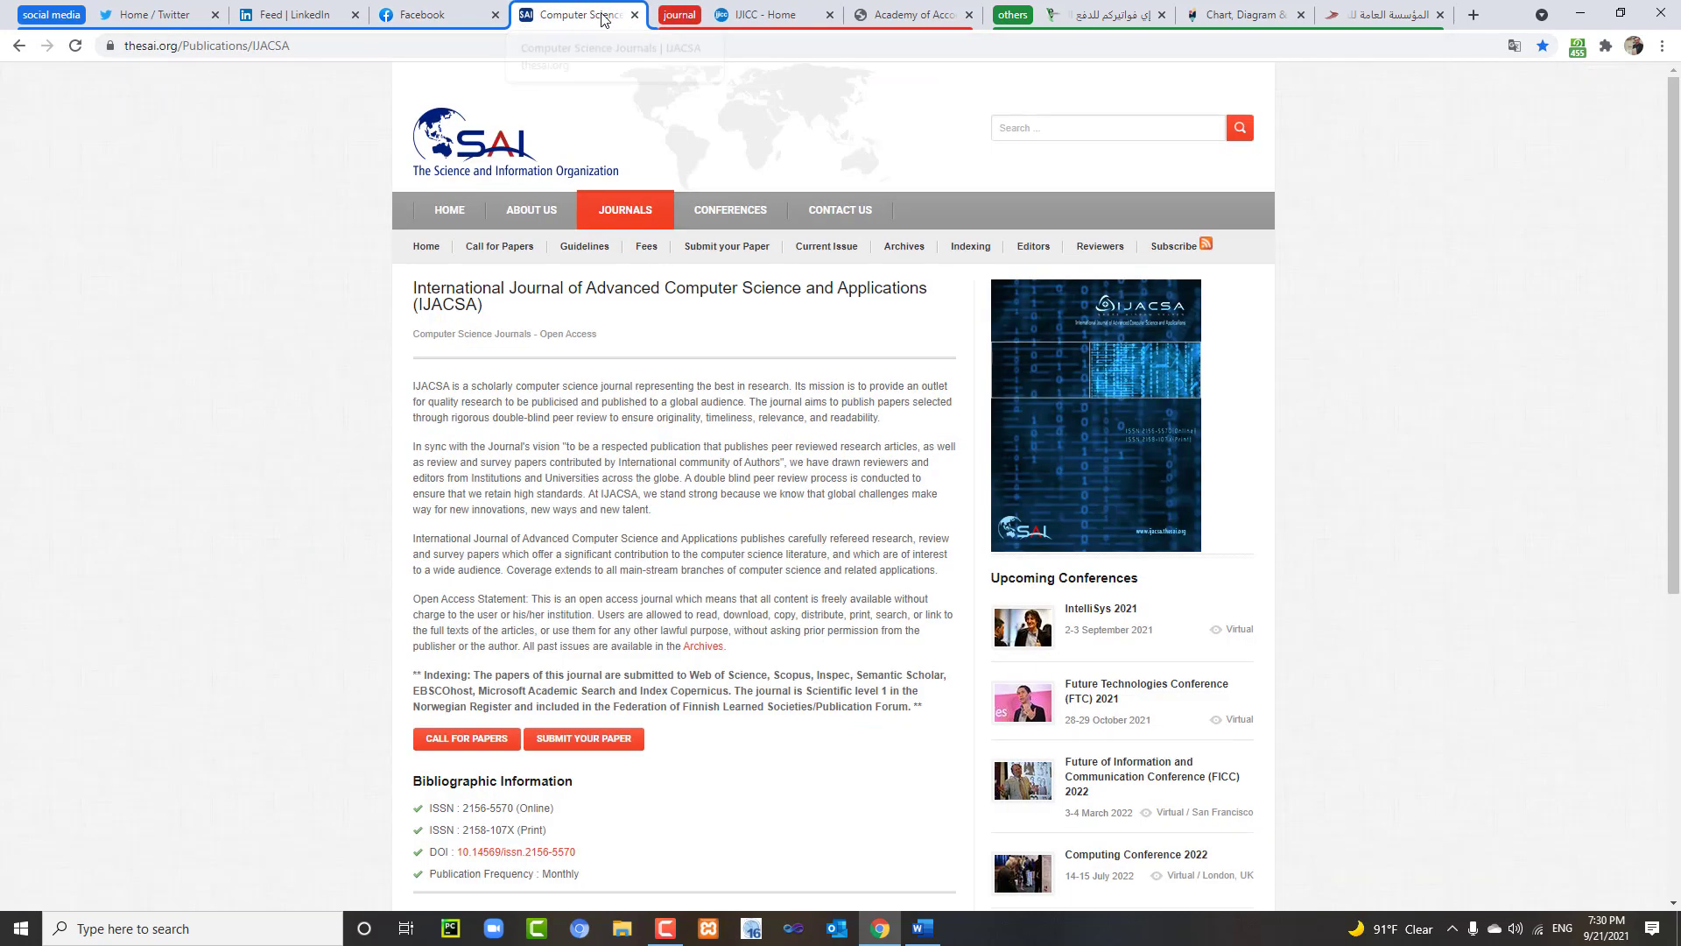
{"action": "left_click", "coordinate": [613, 15]}
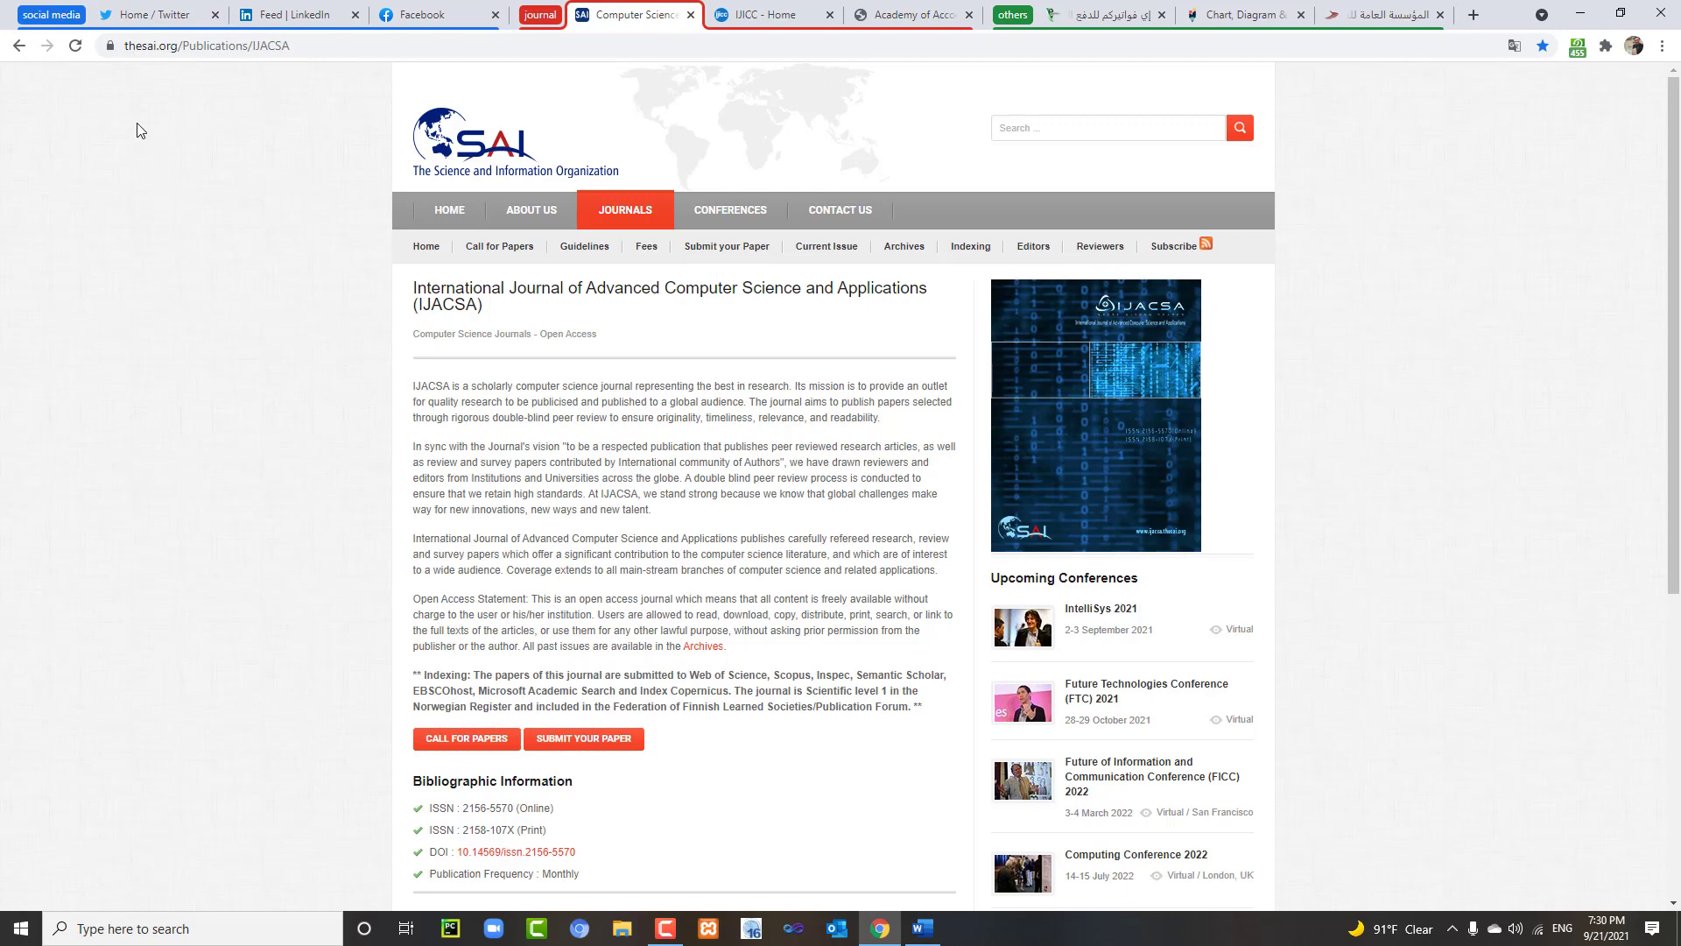
Collapse the blue social media group and the red journal group down to their labels
{"action": "left_click", "coordinate": [54, 15]}
{"action": "left_click", "coordinate": [140, 15]}
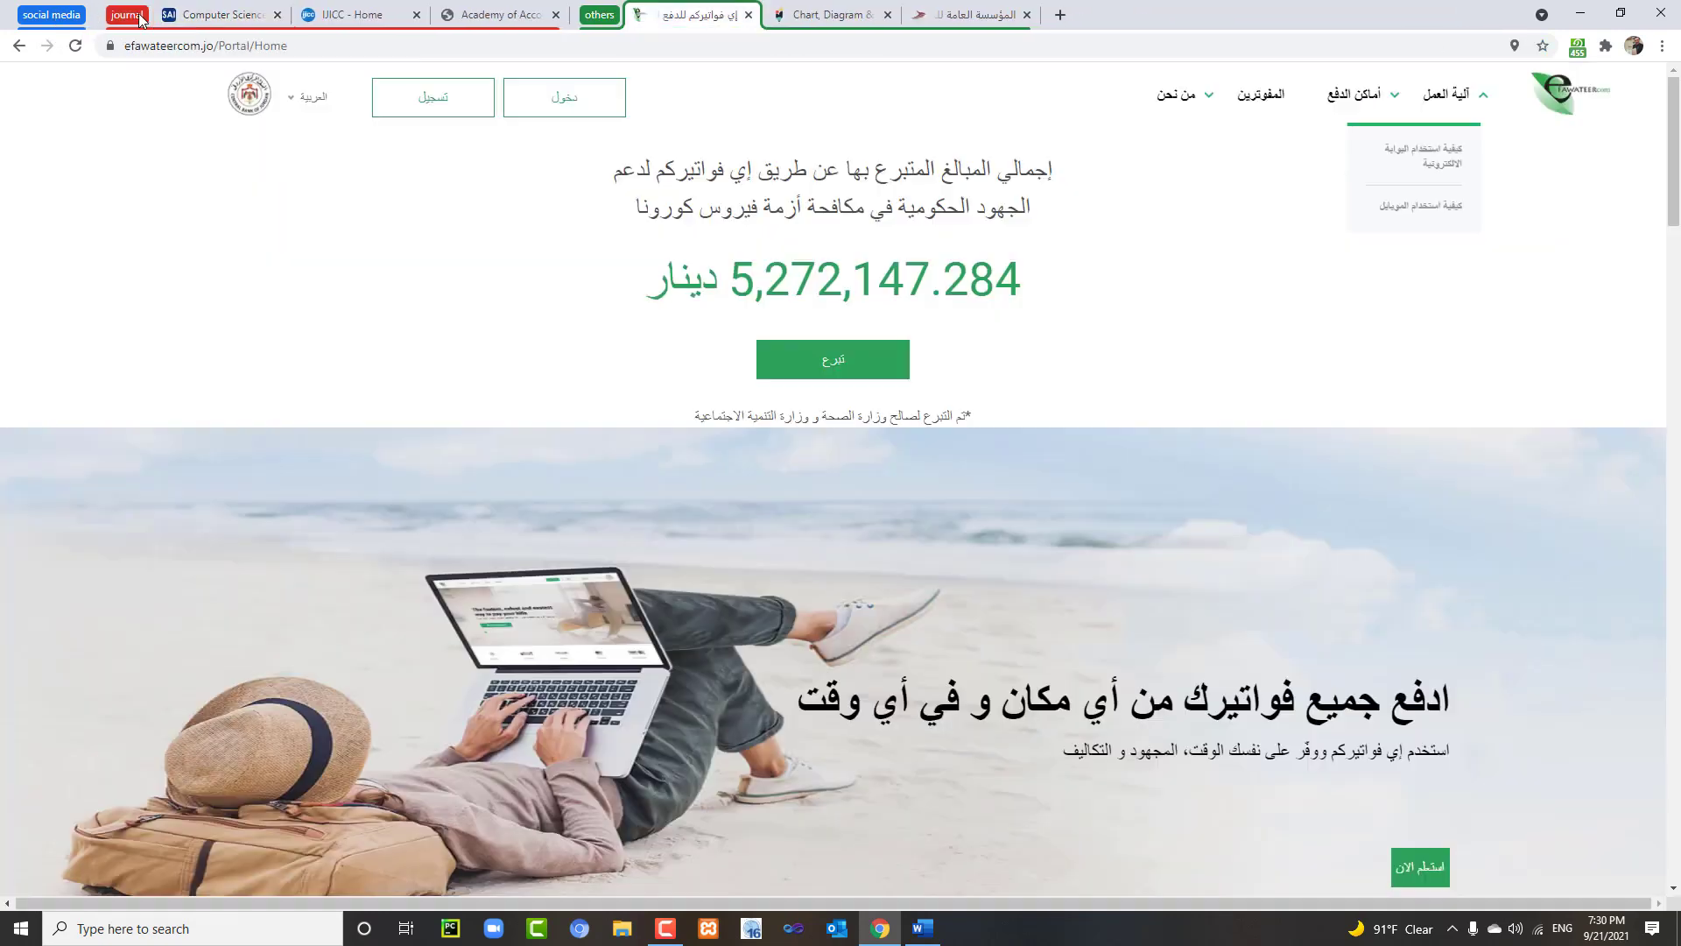